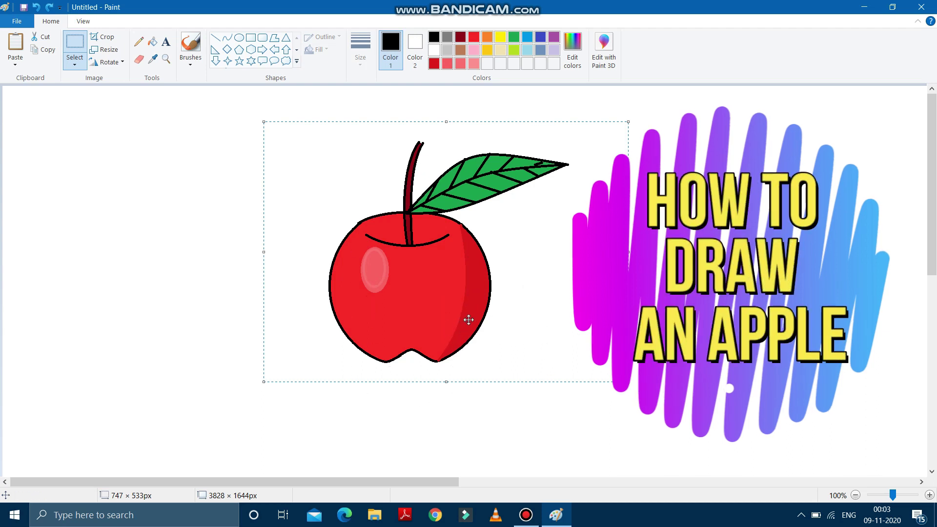
Step: Select the entire sample apple and delete it to clear the canvas
{"action": "left_click_drag", "start_coordinate": [468, 320], "coordinate": [251, 317]}
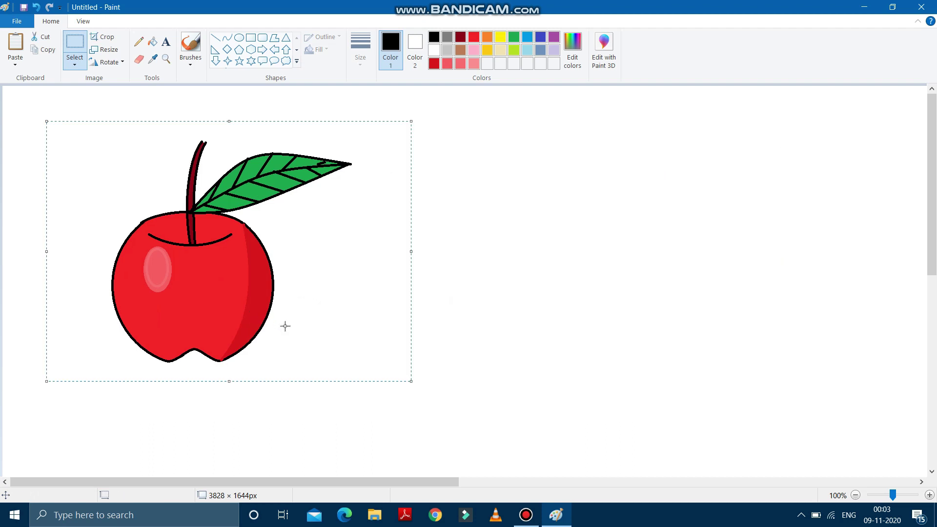
{"action": "key", "text": "ctrl+z"}
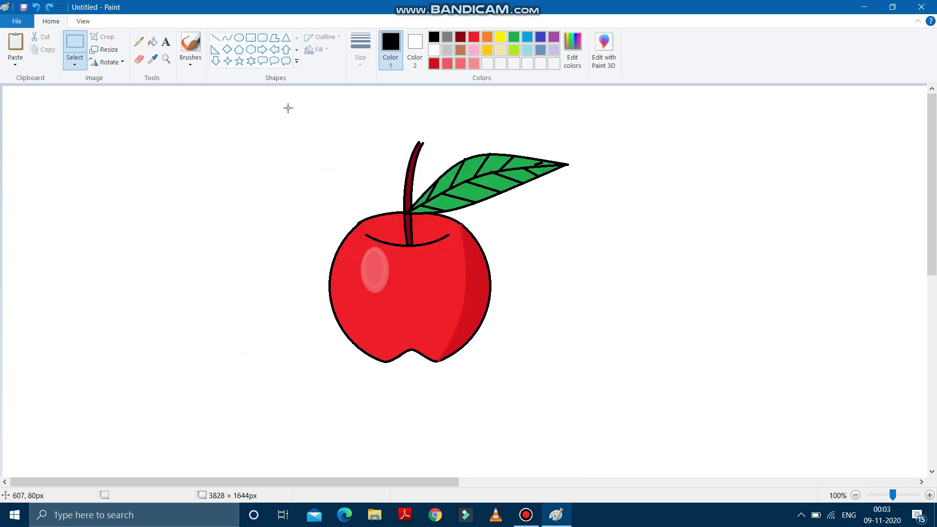
{"action": "left_click_drag", "start_coordinate": [289, 108], "coordinate": [594, 412]}
{"action": "key", "text": "Delete"}
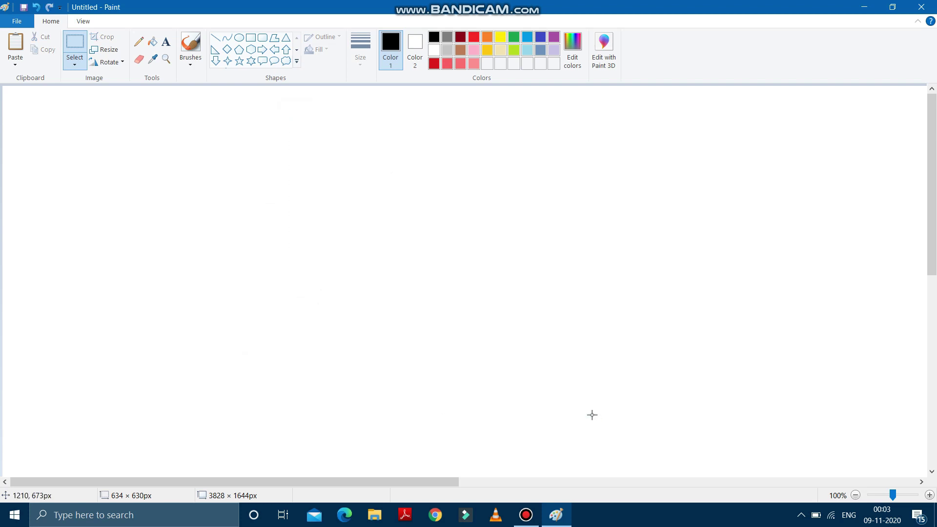
Step: Draw a large black circle outline with the Oval shape
{"action": "left_click", "coordinate": [239, 38]}
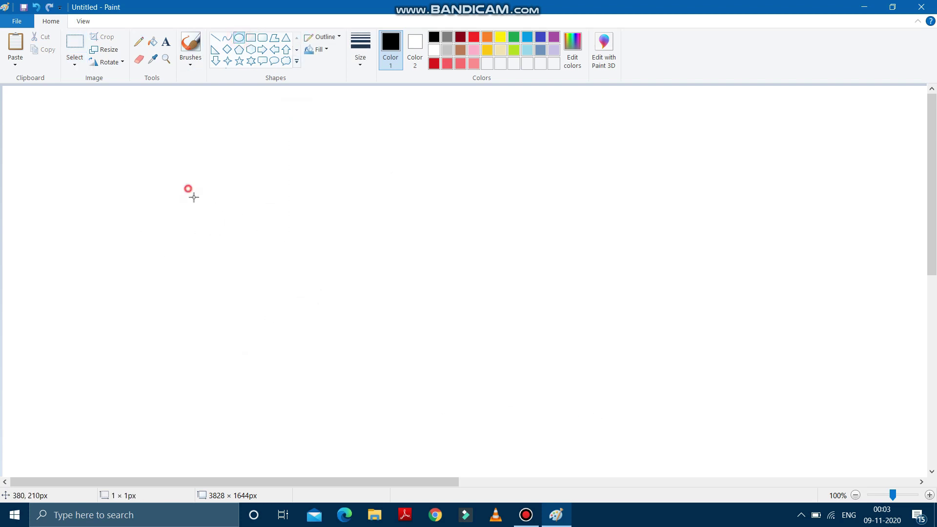
{"action": "left_click_drag", "start_coordinate": [189, 190], "coordinate": [421, 413]}
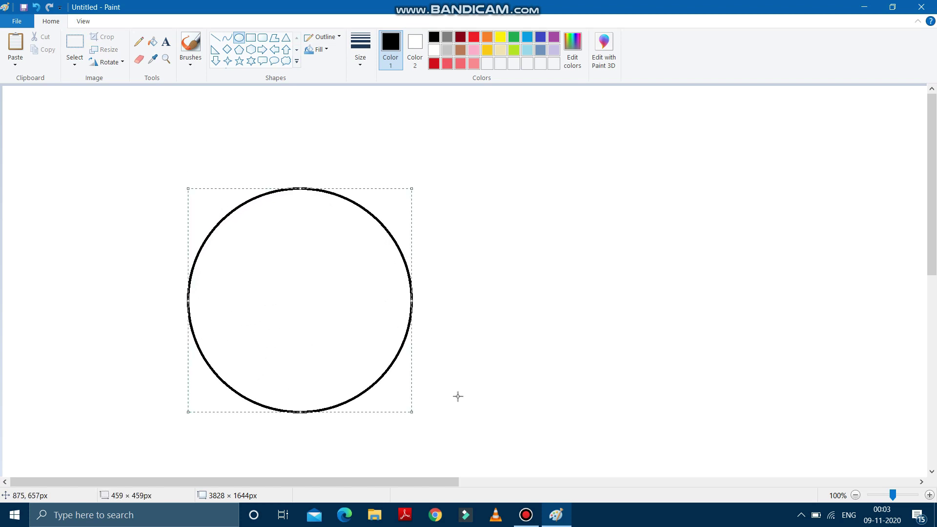
{"action": "left_click", "coordinate": [556, 354]}
Step: Select and delete the circle's top and bottom arcs, keeping the two side arcs
{"action": "left_click", "coordinate": [73, 49]}
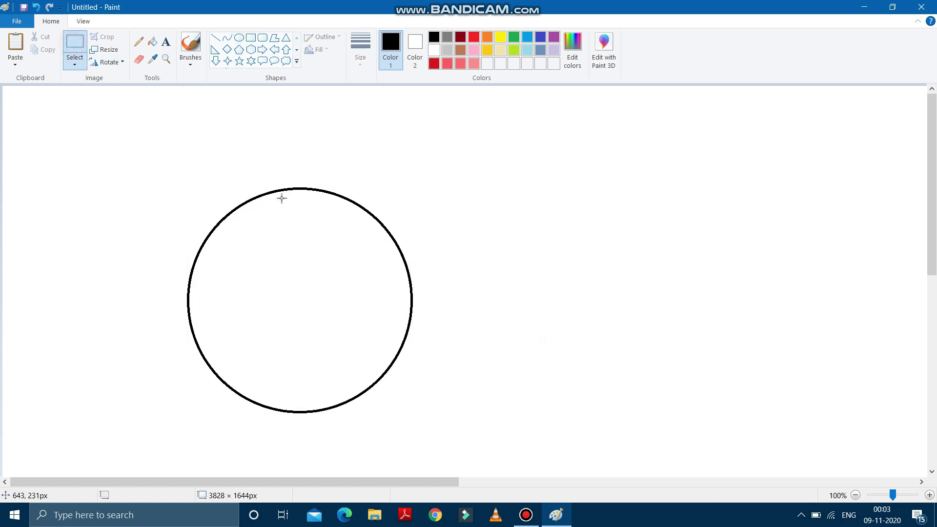
{"action": "left_click_drag", "start_coordinate": [176, 159], "coordinate": [449, 210]}
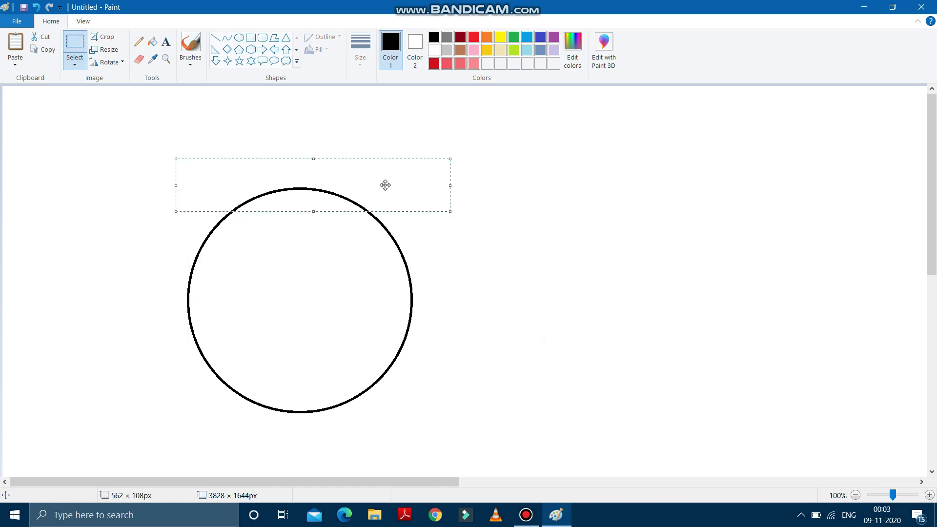
{"action": "left_click_drag", "start_coordinate": [385, 185], "coordinate": [735, 236]}
{"action": "key", "text": "Delete"}
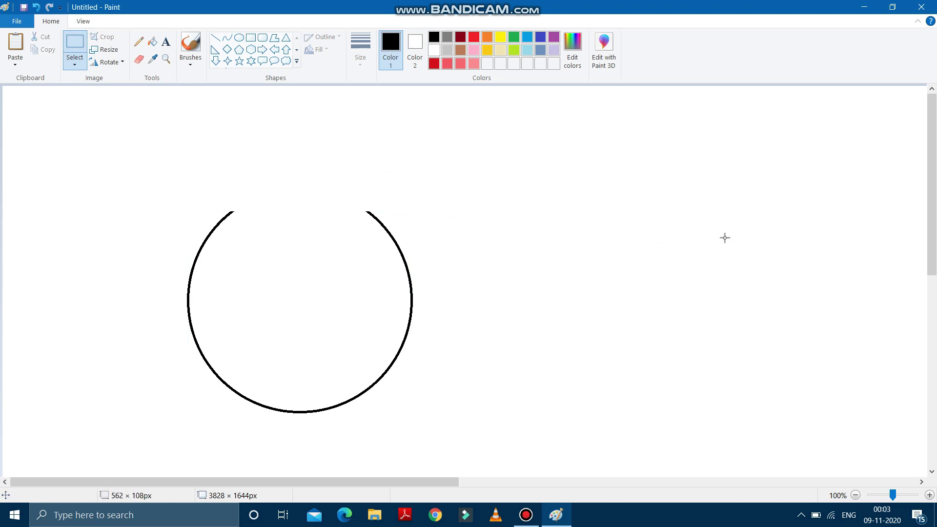
{"action": "left_click_drag", "start_coordinate": [142, 388], "coordinate": [469, 462]}
{"action": "key", "text": "Delete"}
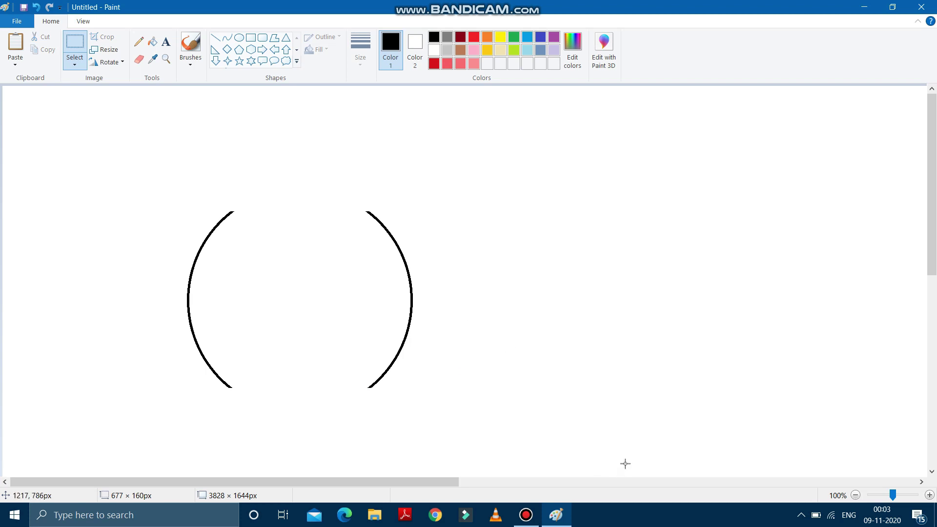
Step: Join the two arcs' top ends with a Curve bent upward into a gentle dome
{"action": "left_click", "coordinate": [227, 40]}
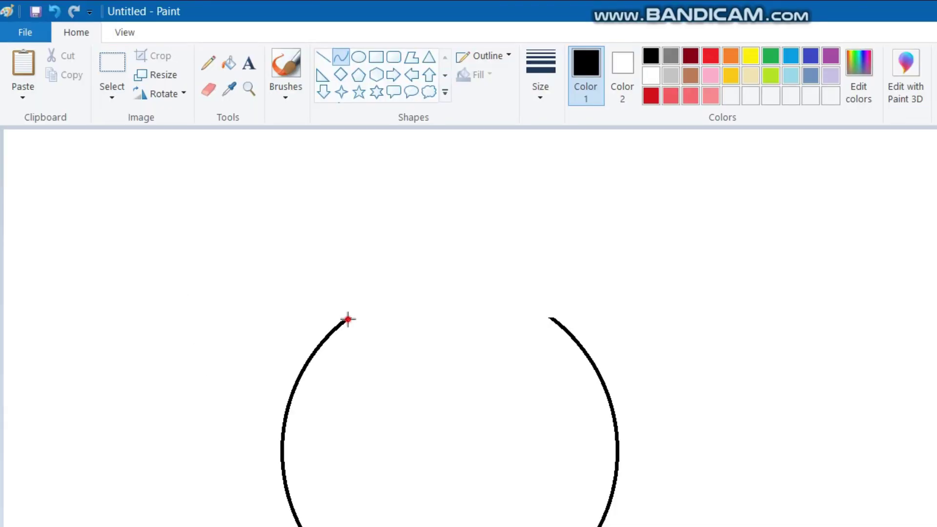
{"action": "left_click_drag", "start_coordinate": [348, 320], "coordinate": [555, 320]}
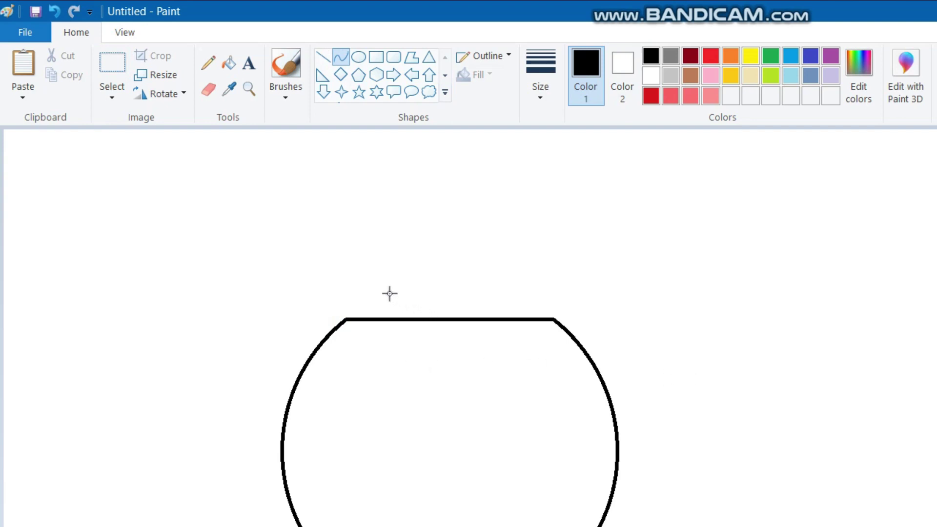
{"action": "left_click_drag", "start_coordinate": [391, 295], "coordinate": [390, 291]}
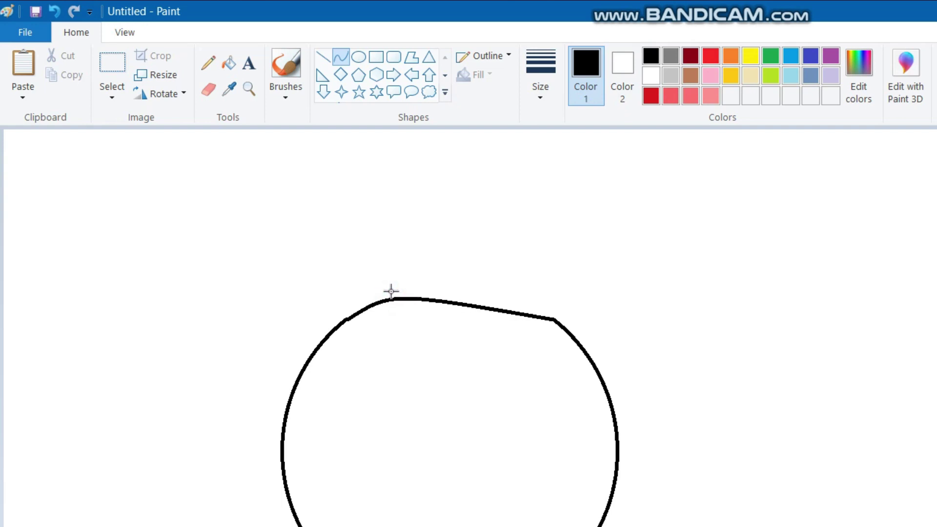
{"action": "left_click", "coordinate": [487, 288]}
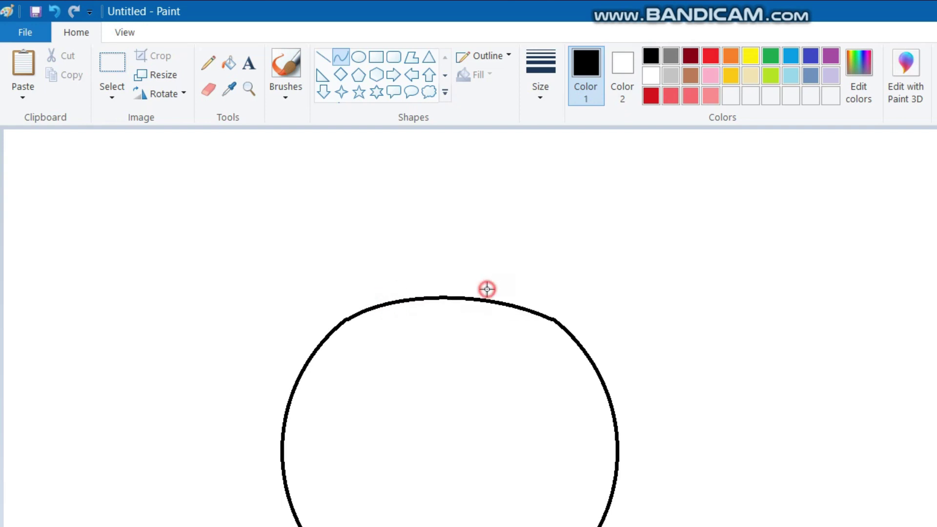
{"action": "left_click", "coordinate": [692, 329]}
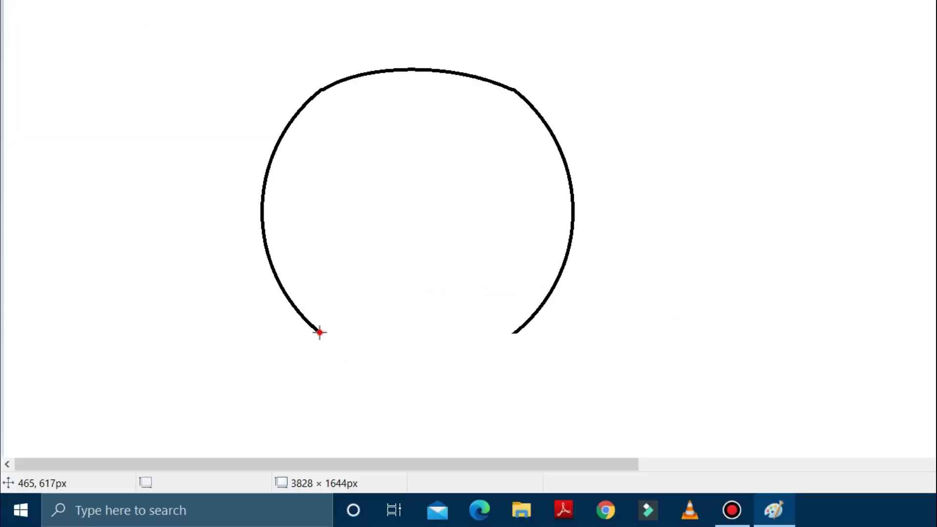
Step: Add short inward-dipping curls at both arc bottoms, redrawing the right one once
{"action": "left_click_drag", "start_coordinate": [320, 332], "coordinate": [399, 330]}
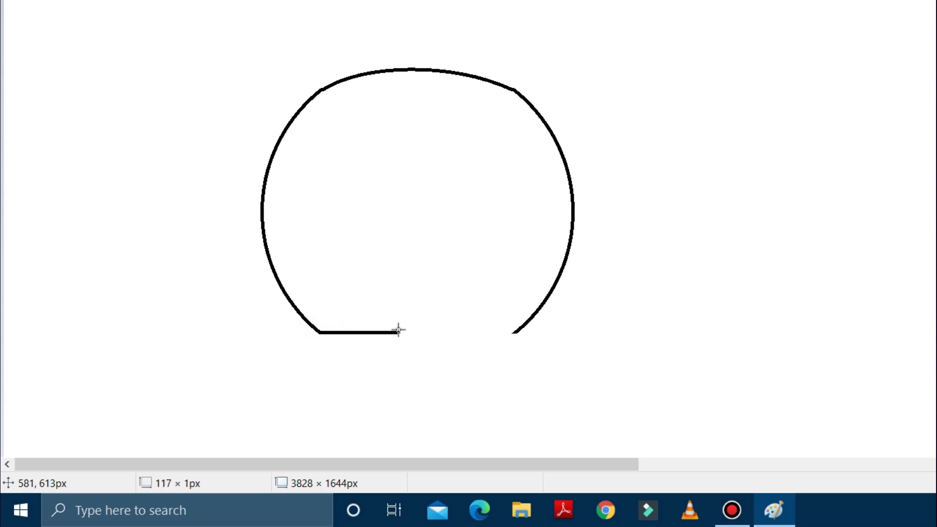
{"action": "left_click", "coordinate": [358, 351]}
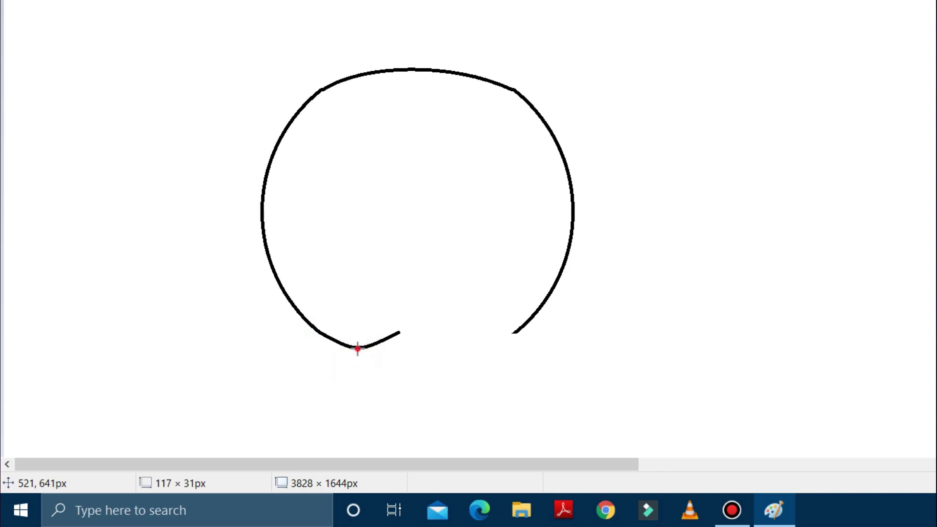
{"action": "left_click", "coordinate": [357, 349]}
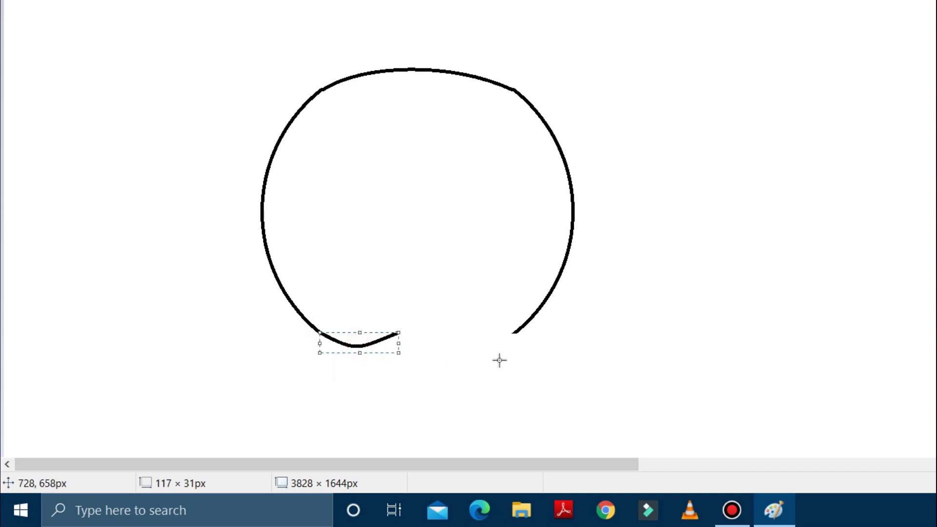
{"action": "mouse_move", "coordinate": [515, 332]}
{"action": "left_mouse_down"}
{"action": "mouse_move", "coordinate": [450, 331]}
{"action": "mouse_move", "coordinate": [480, 349]}
{"action": "left_mouse_up"}
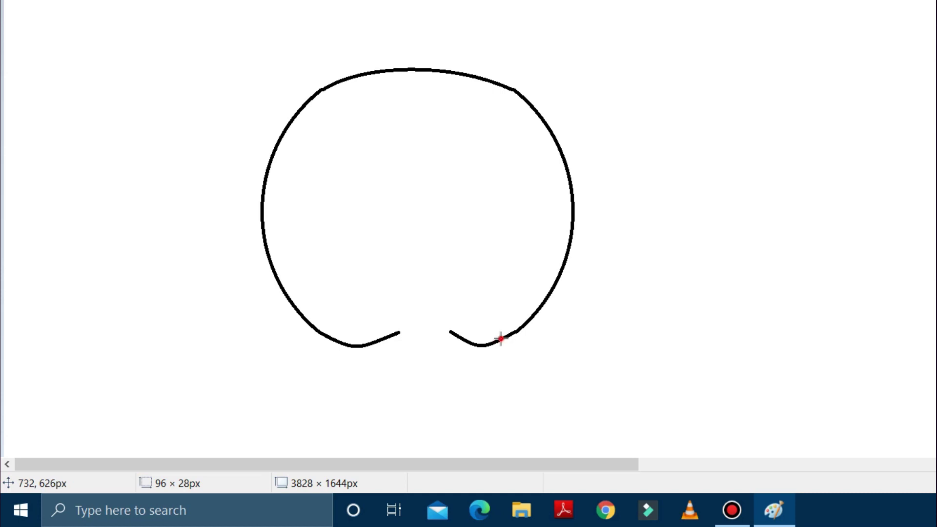
{"action": "left_click", "coordinate": [501, 338]}
{"action": "key", "text": "ctrl+z"}
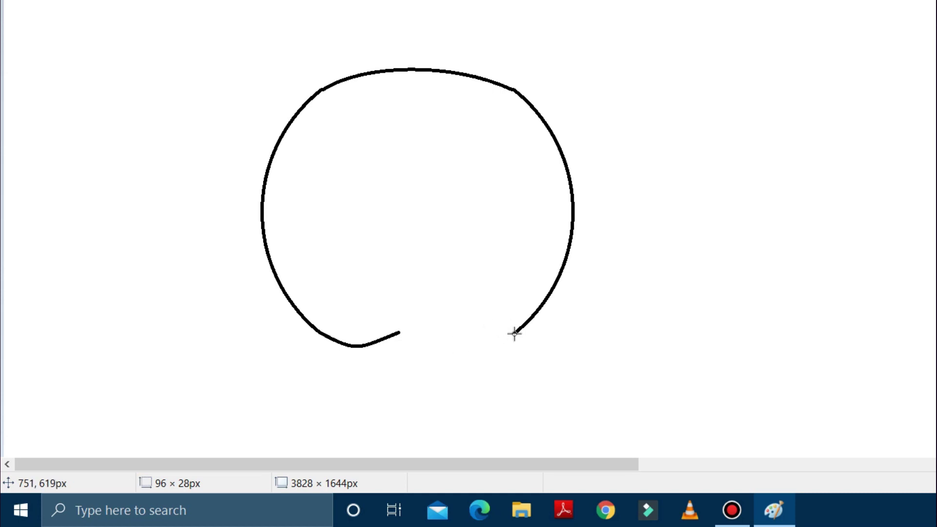
{"action": "mouse_move", "coordinate": [514, 329]}
{"action": "left_mouse_down"}
{"action": "mouse_move", "coordinate": [446, 338]}
{"action": "mouse_move", "coordinate": [476, 353]}
{"action": "left_mouse_up"}
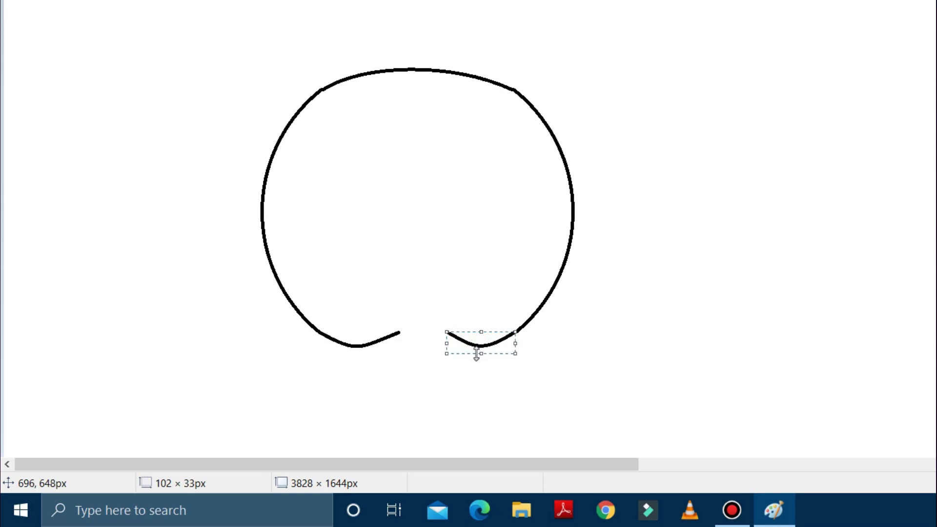
{"action": "left_click", "coordinate": [560, 343]}
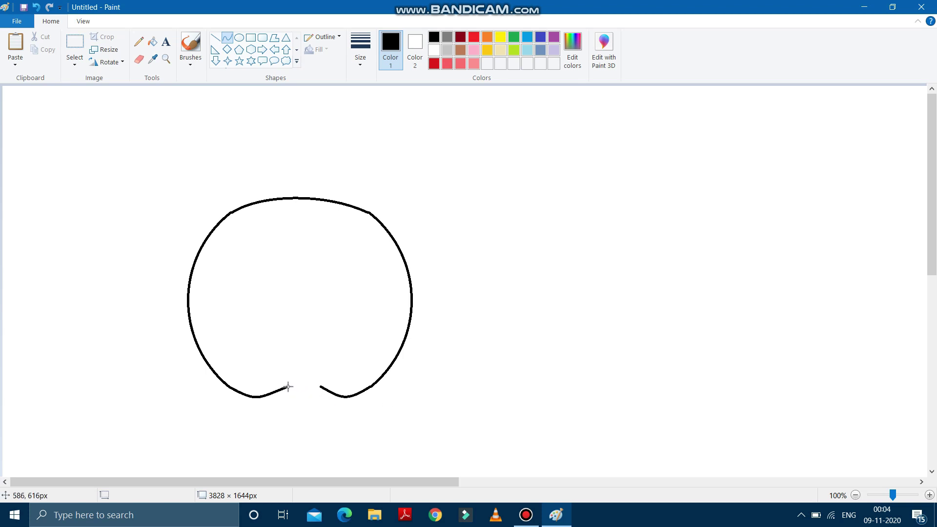
Step: Close the bottom gap with a curve bent up into a small notch
{"action": "left_click_drag", "start_coordinate": [286, 387], "coordinate": [319, 386]}
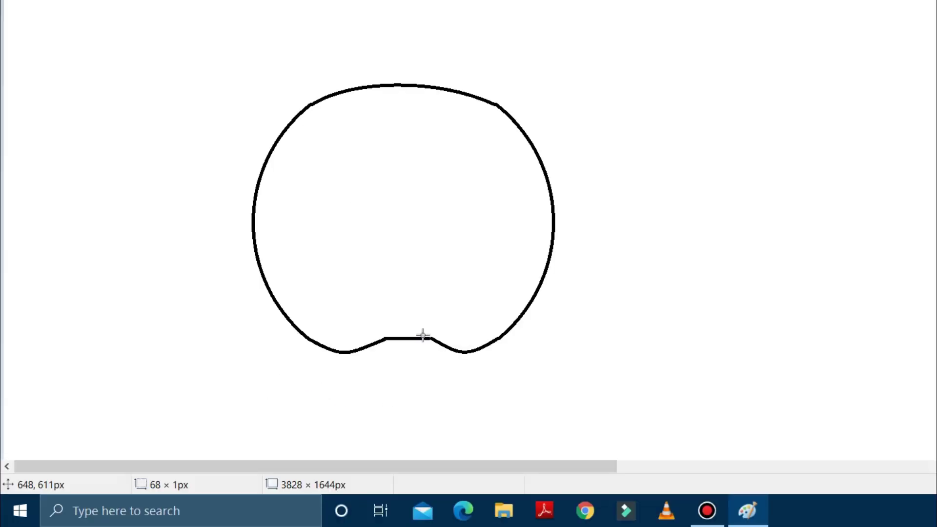
{"action": "left_click_drag", "start_coordinate": [405, 333], "coordinate": [408, 329]}
{"action": "left_click", "coordinate": [420, 362]}
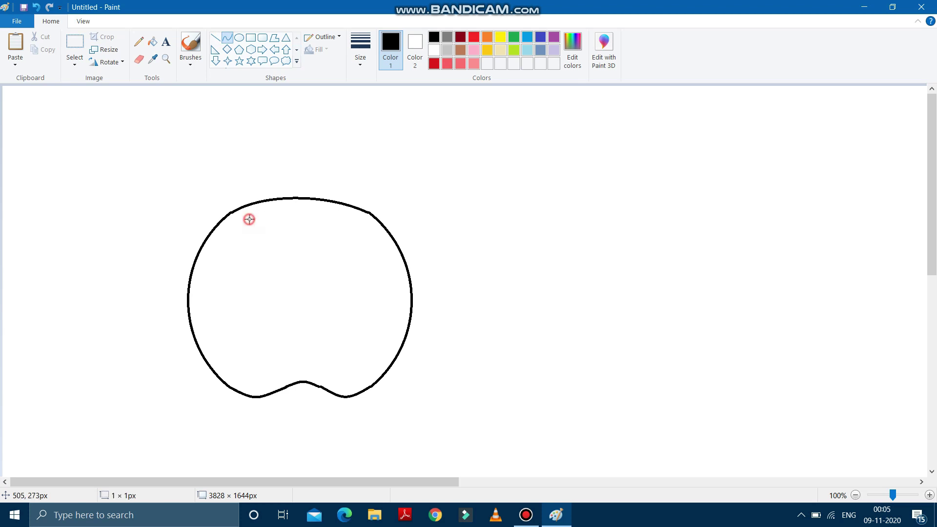
Step: Draw a shallow downward-sagging curve inside the apple near its top
{"action": "left_click_drag", "start_coordinate": [253, 233], "coordinate": [350, 233]}
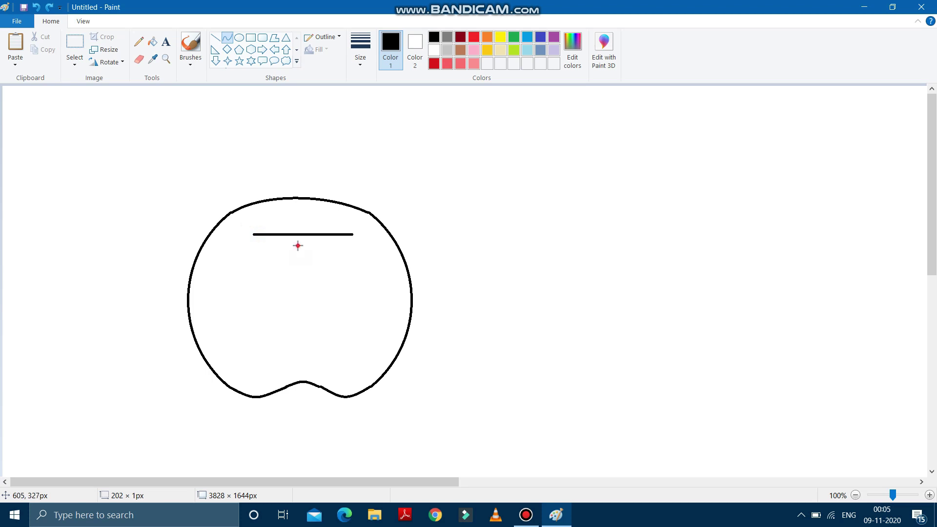
{"action": "left_click_drag", "start_coordinate": [297, 244], "coordinate": [299, 249]}
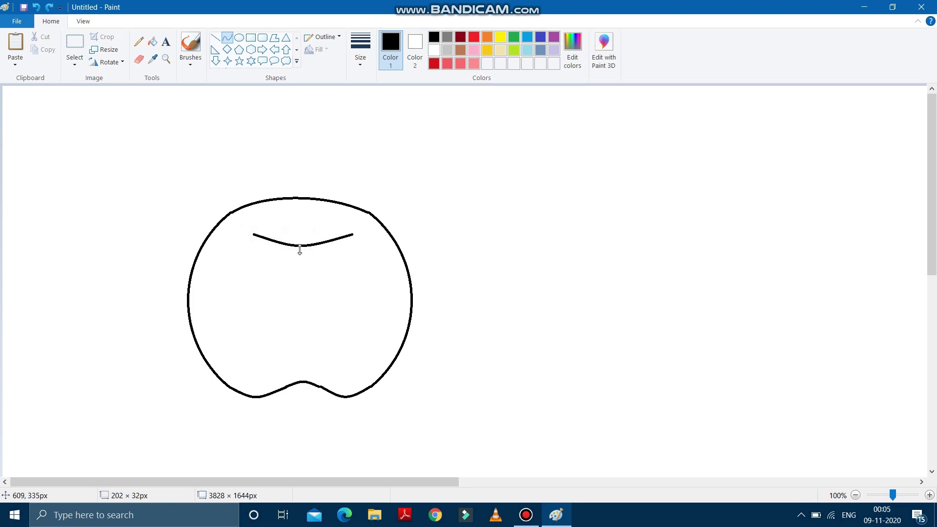
{"action": "left_click", "coordinate": [300, 250]}
{"action": "key", "text": "ctrl+z"}
{"action": "left_click_drag", "start_coordinate": [246, 228], "coordinate": [328, 229]}
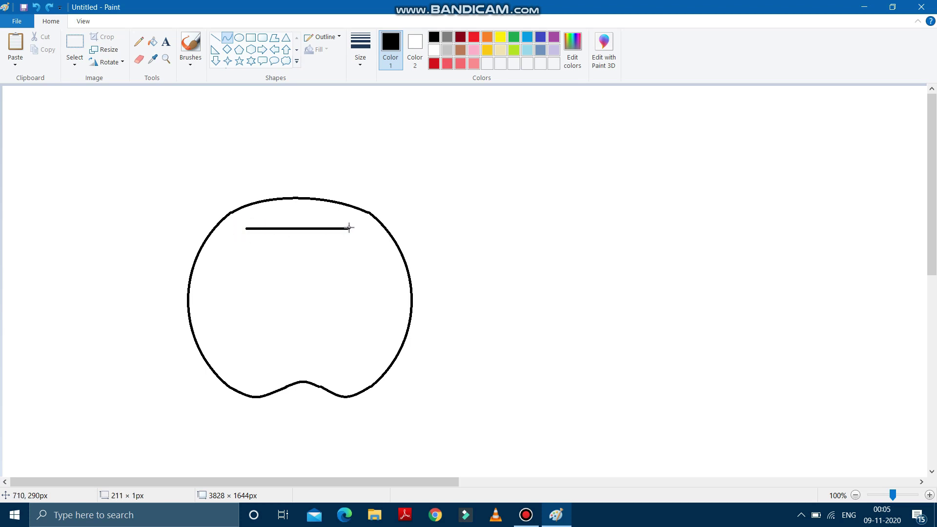
{"action": "left_click_drag", "start_coordinate": [298, 239], "coordinate": [300, 241]}
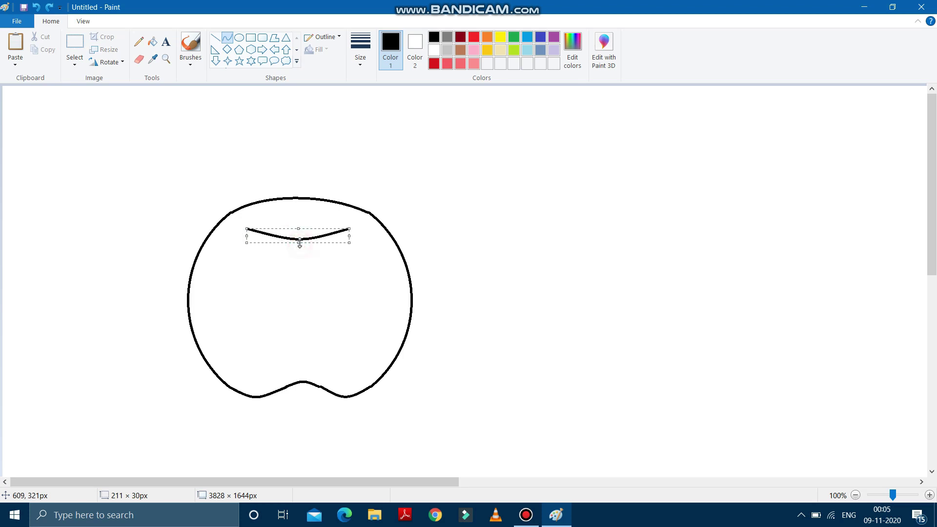
{"action": "left_click", "coordinate": [508, 263]}
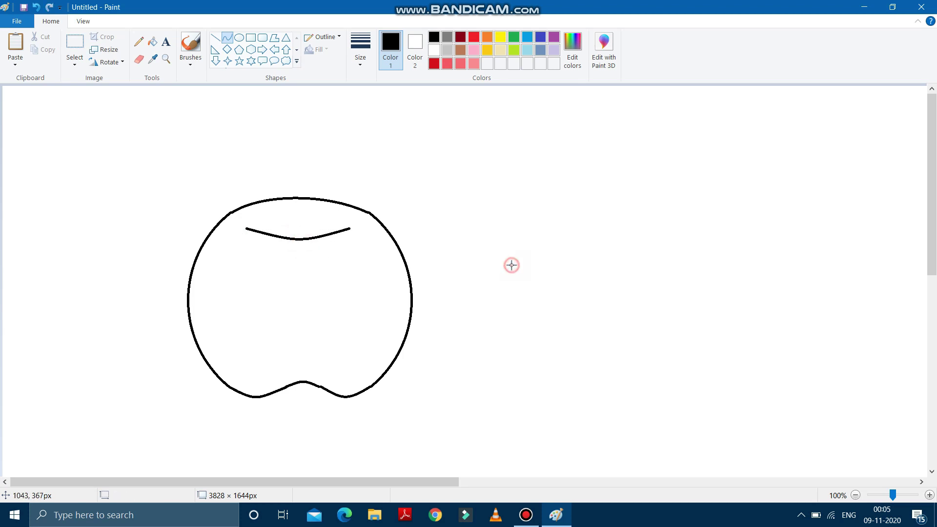
Step: Draw a slightly curved stem line rising from the inner curve's dip
{"action": "left_click", "coordinate": [228, 39]}
{"action": "left_click_drag", "start_coordinate": [297, 237], "coordinate": [328, 126]}
{"action": "left_click_drag", "start_coordinate": [295, 192], "coordinate": [297, 191]}
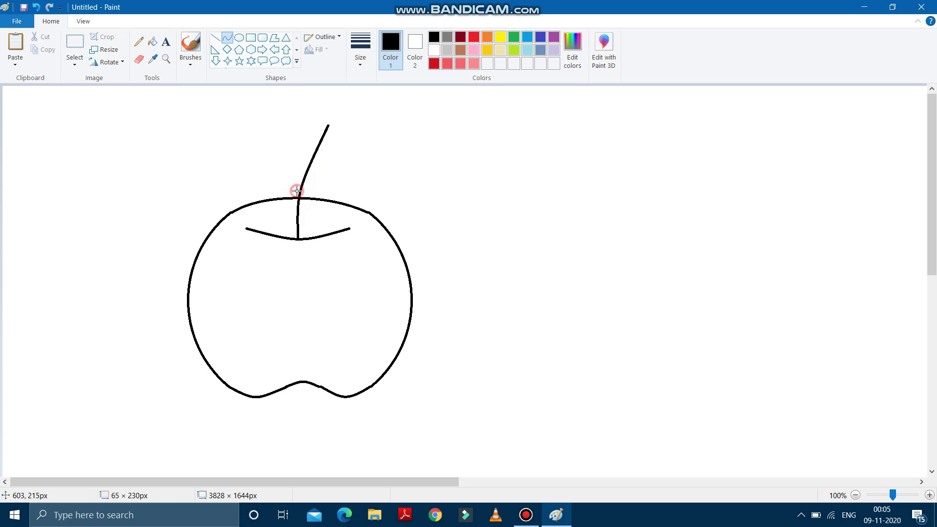
{"action": "left_click", "coordinate": [297, 191]}
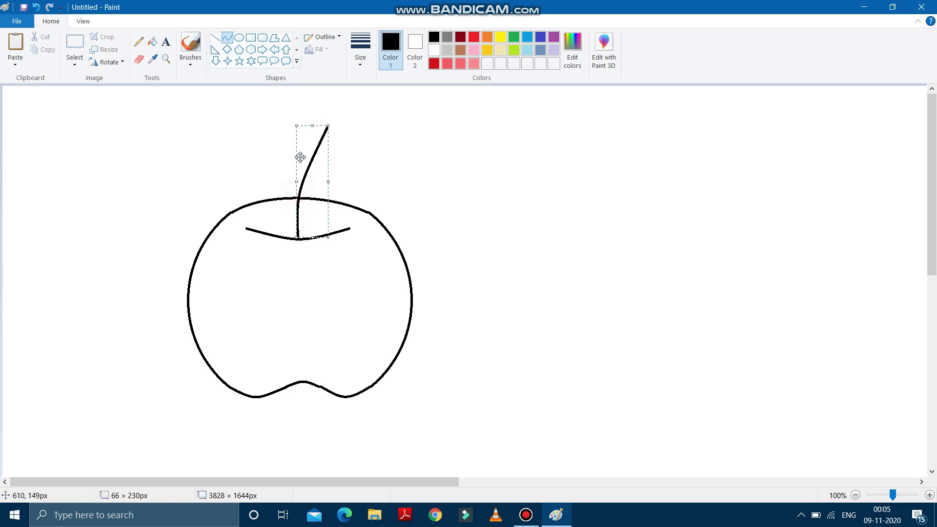
{"action": "left_click", "coordinate": [293, 151]}
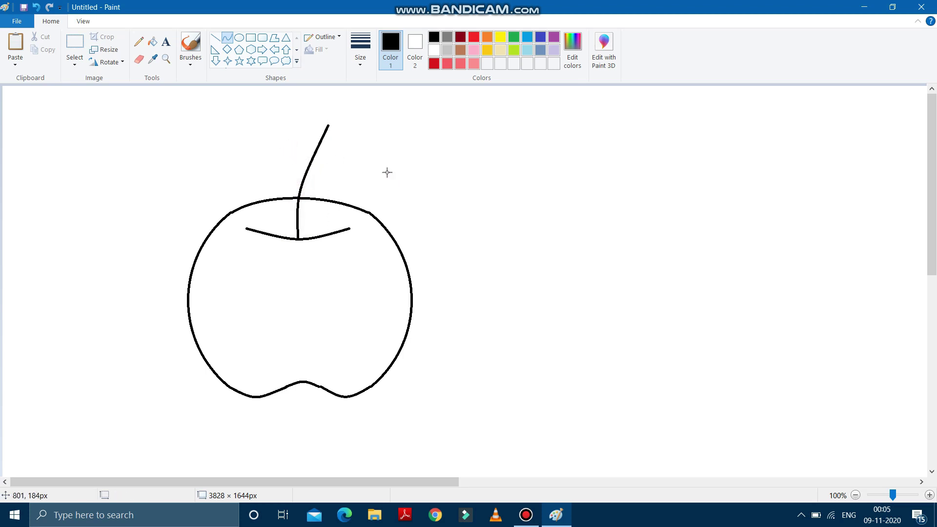
Step: Add a parallel second stem line and cap the stem tip with a short straight line
{"action": "left_click", "coordinate": [224, 38]}
{"action": "left_click_drag", "start_coordinate": [301, 238], "coordinate": [320, 178]}
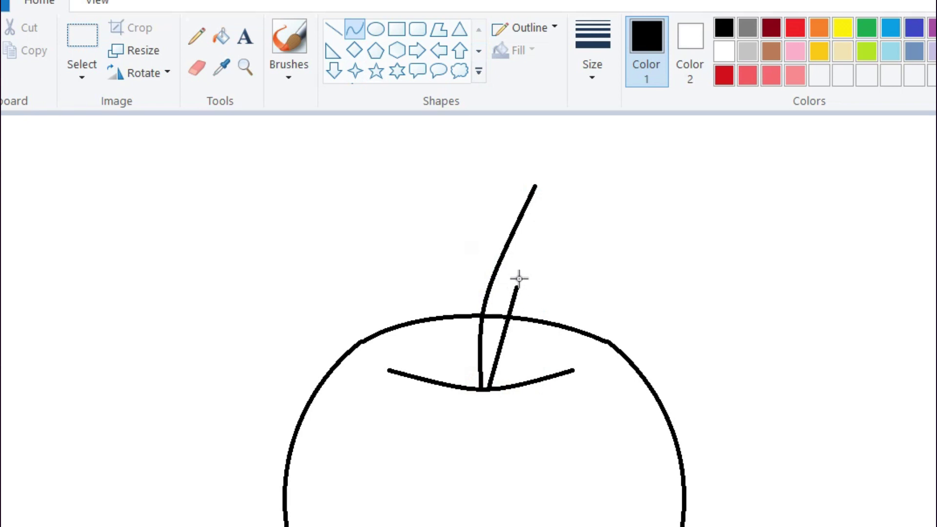
{"action": "left_click_drag", "start_coordinate": [519, 279], "coordinate": [542, 196]}
{"action": "mouse_move", "coordinate": [502, 277]}
{"action": "left_mouse_down"}
{"action": "mouse_move", "coordinate": [486, 306]}
{"action": "mouse_move", "coordinate": [495, 286]}
{"action": "left_mouse_up"}
{"action": "left_click", "coordinate": [562, 233]}
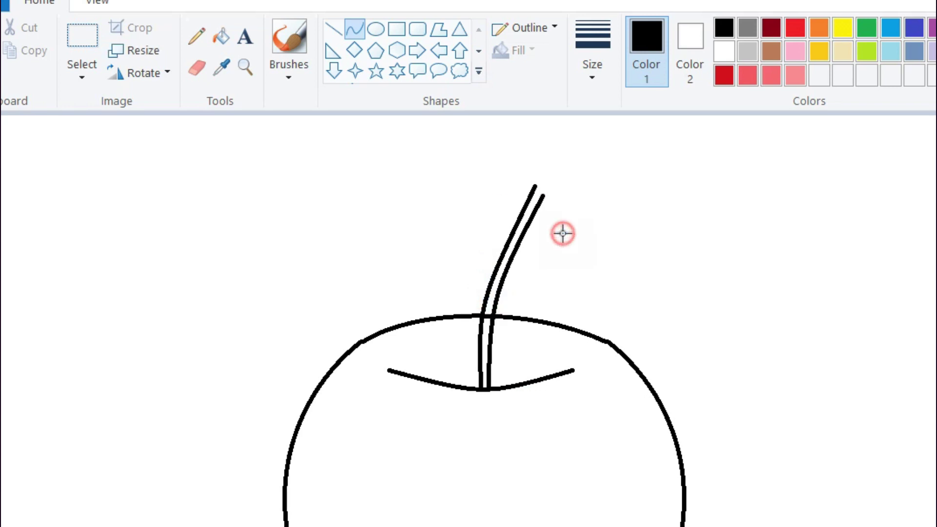
{"action": "left_click", "coordinate": [337, 28]}
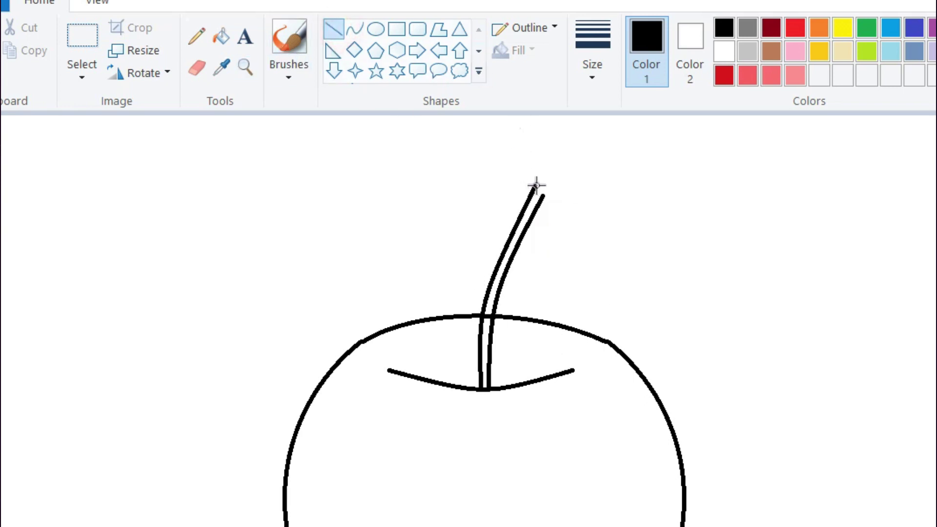
{"action": "left_click_drag", "start_coordinate": [536, 185], "coordinate": [542, 195]}
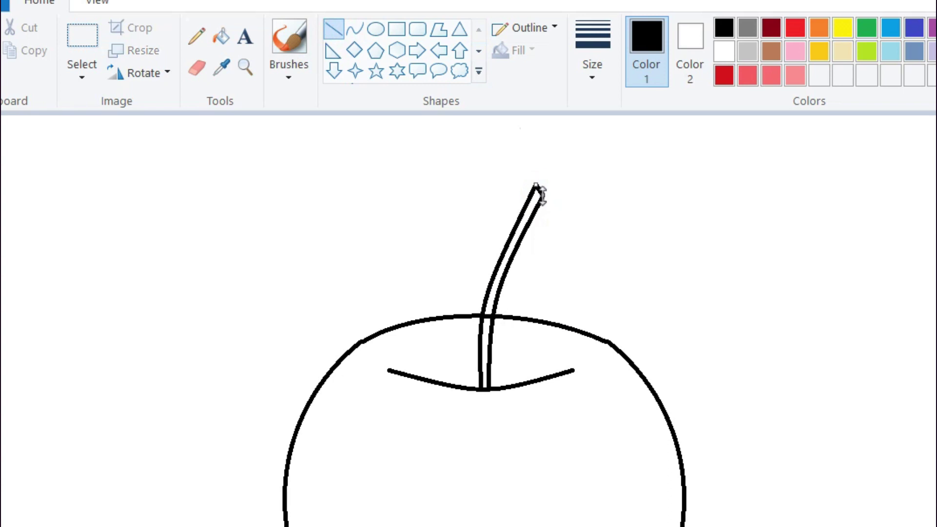
{"action": "left_click", "coordinate": [649, 199]}
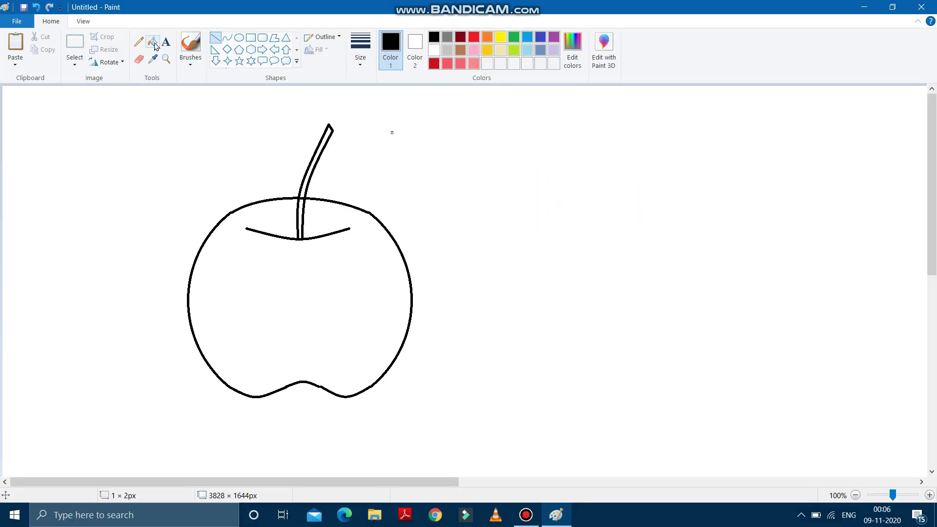
{"action": "left_click", "coordinate": [154, 43]}
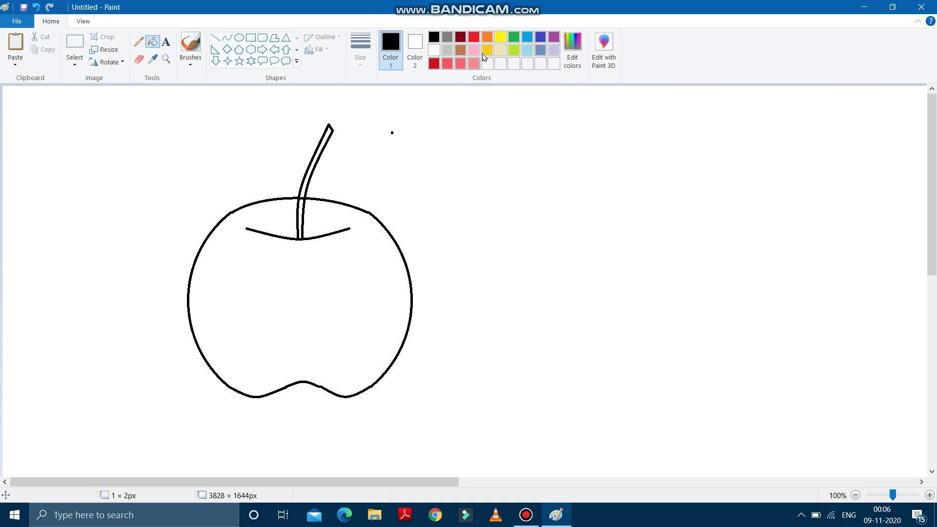
Step: Fill both stem parts with dark red and the apple body with red
{"action": "left_click", "coordinate": [460, 39]}
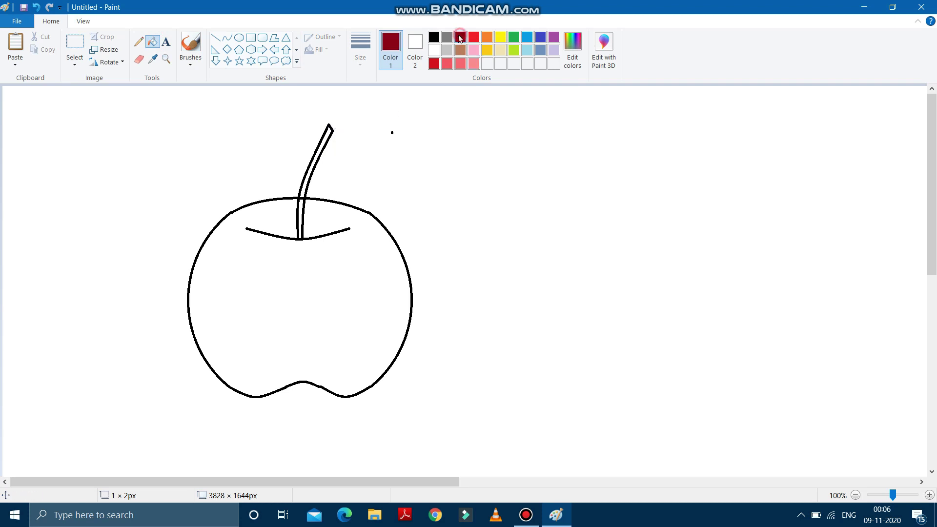
{"action": "left_click", "coordinate": [313, 167]}
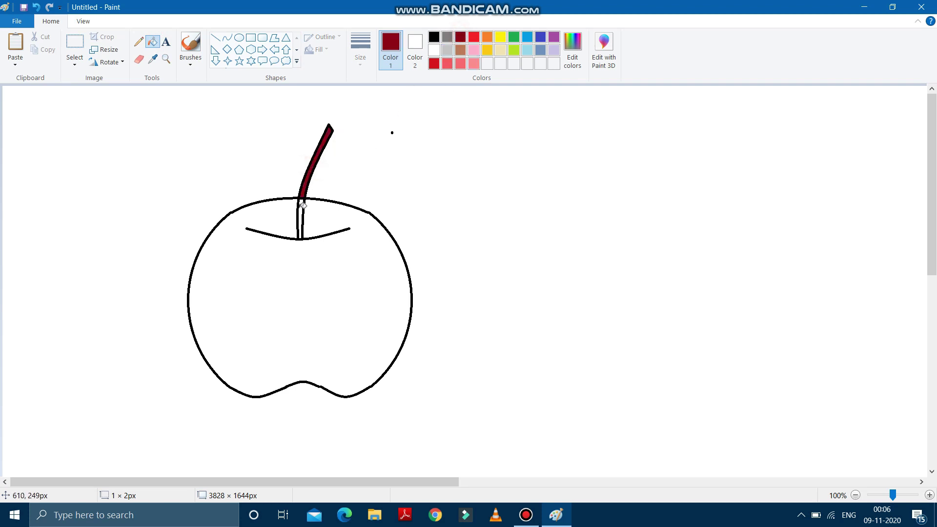
{"action": "left_click", "coordinate": [303, 205]}
{"action": "left_click", "coordinate": [435, 64]}
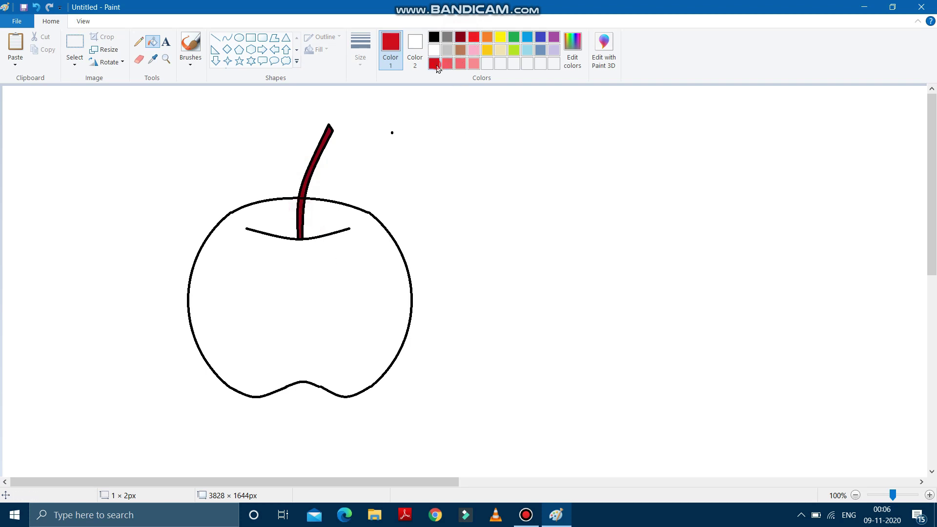
{"action": "left_click", "coordinate": [352, 310]}
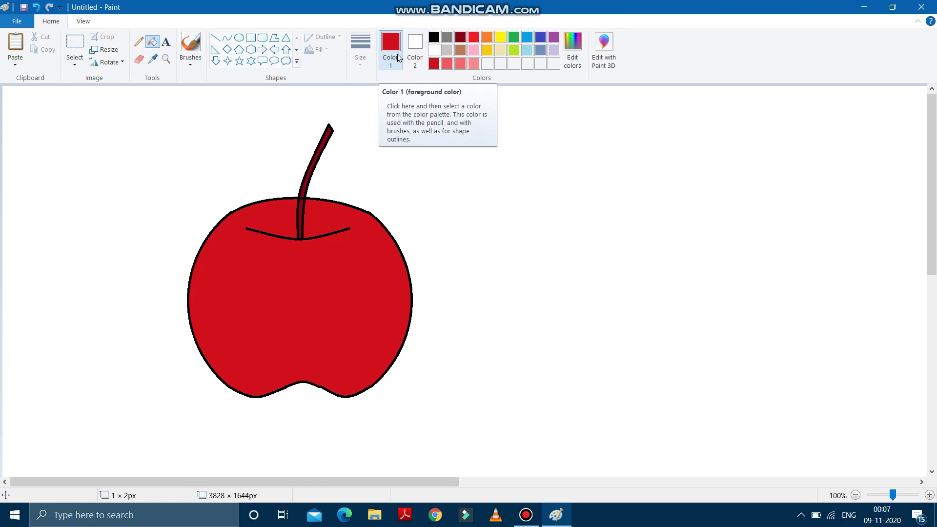
Step: Refill the apple body with a brighter palette red
{"action": "left_click", "coordinate": [574, 49]}
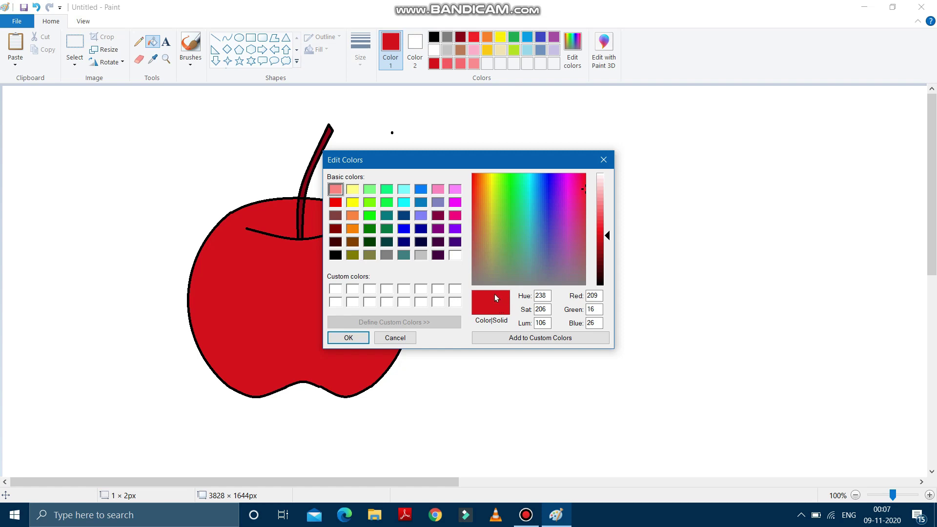
{"action": "left_click", "coordinate": [604, 161]}
{"action": "left_click", "coordinate": [474, 36]}
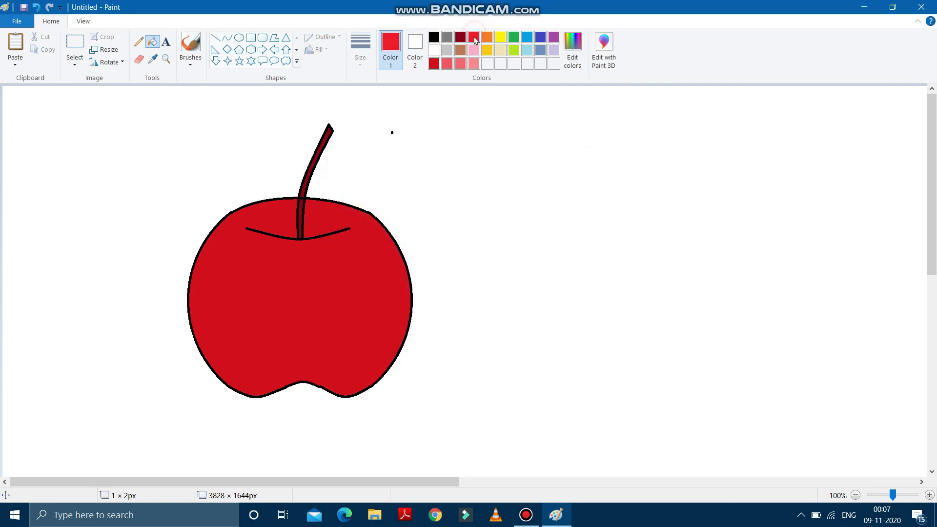
{"action": "left_click", "coordinate": [351, 260]}
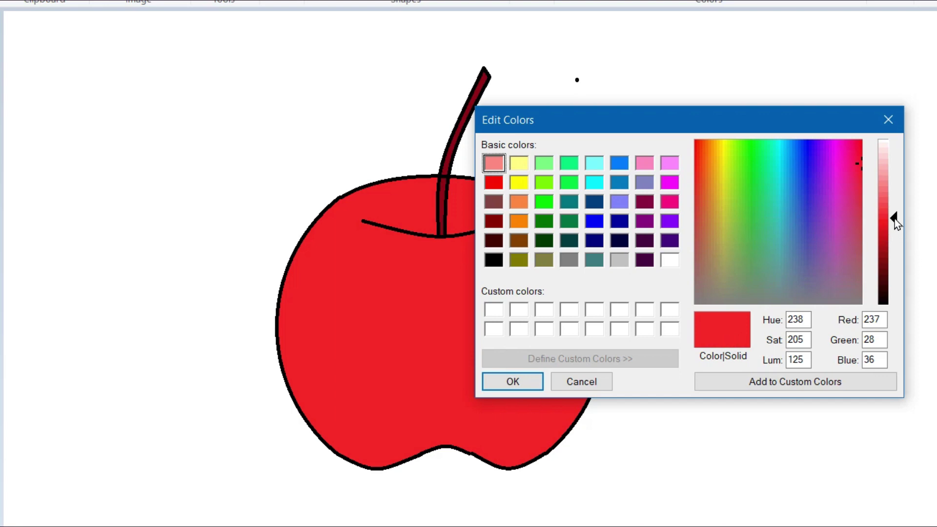
Step: Create a darker red and fill a curved crescent along the apple's right side with it
{"action": "left_click_drag", "start_coordinate": [894, 218], "coordinate": [895, 236]}
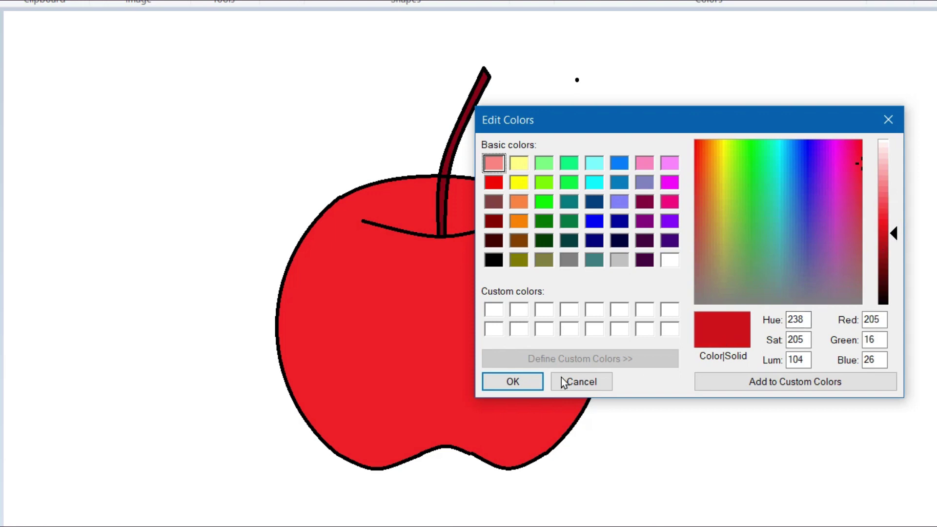
{"action": "left_click", "coordinate": [521, 385]}
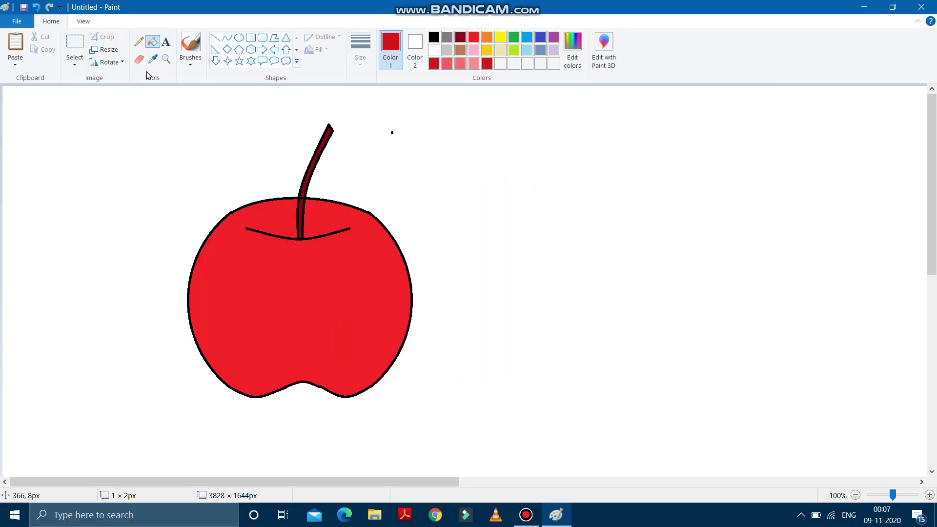
{"action": "left_click", "coordinate": [213, 39]}
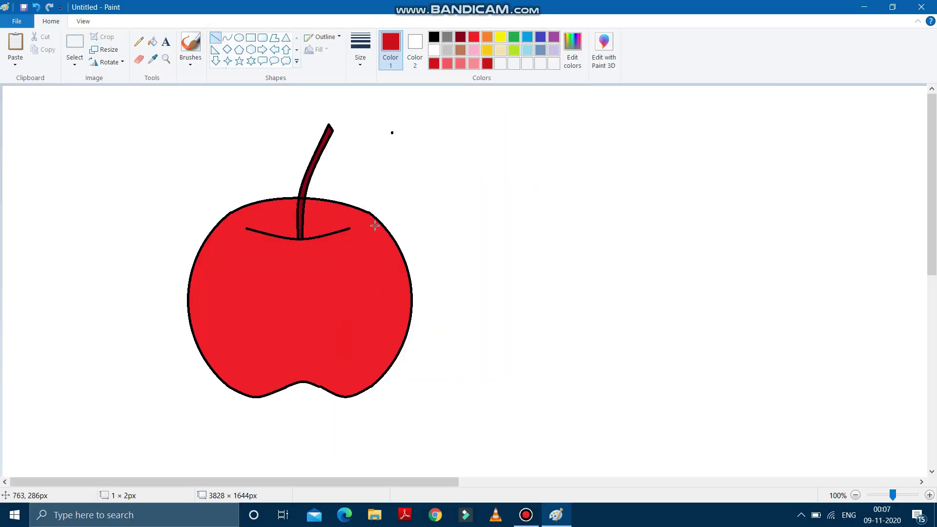
{"action": "left_click", "coordinate": [227, 38]}
{"action": "left_click_drag", "start_coordinate": [368, 214], "coordinate": [344, 398]}
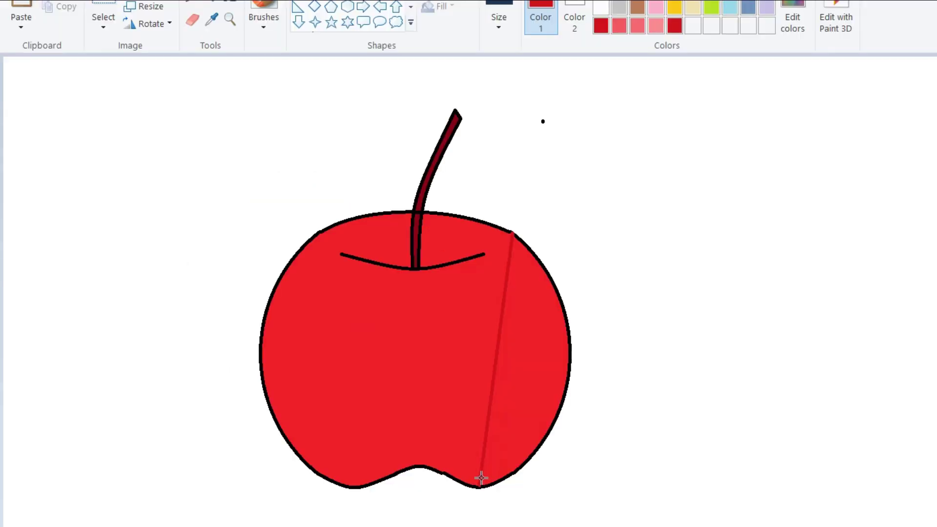
{"action": "mouse_move", "coordinate": [529, 313]}
{"action": "left_mouse_down"}
{"action": "mouse_move", "coordinate": [529, 299]}
{"action": "mouse_move", "coordinate": [543, 319]}
{"action": "left_mouse_up"}
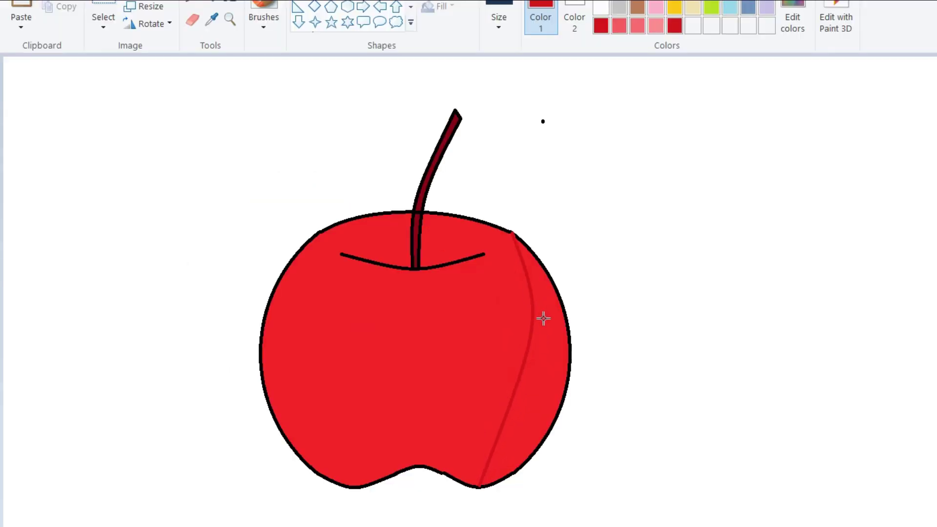
{"action": "left_click_drag", "start_coordinate": [539, 385], "coordinate": [548, 408]}
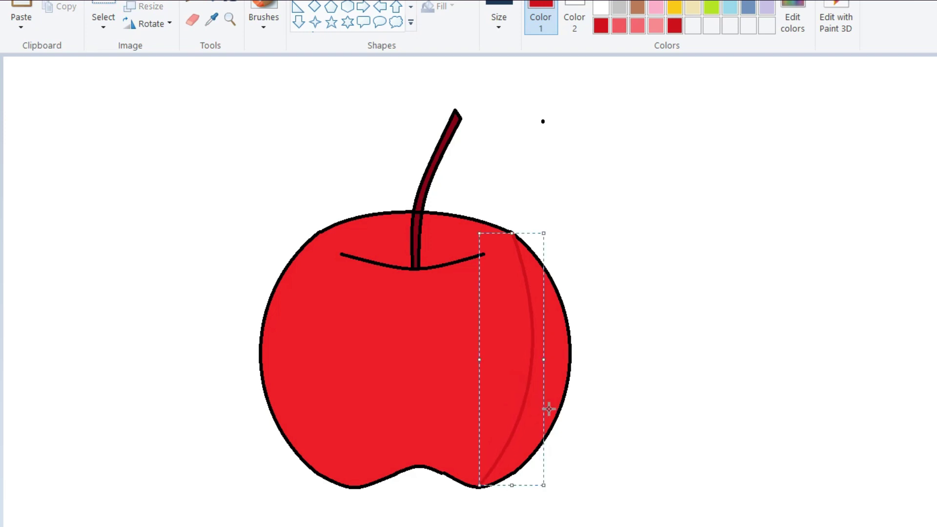
{"action": "left_click", "coordinate": [654, 367]}
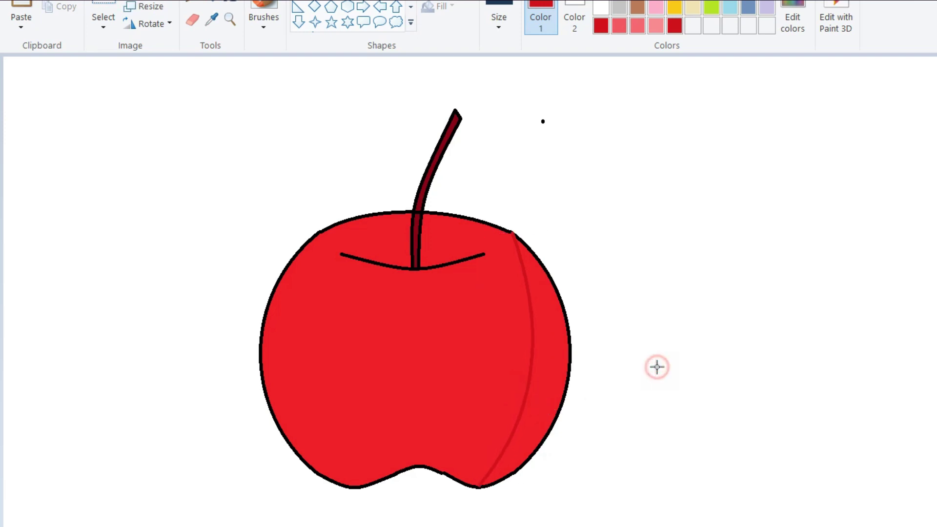
{"action": "left_click", "coordinate": [211, 2]}
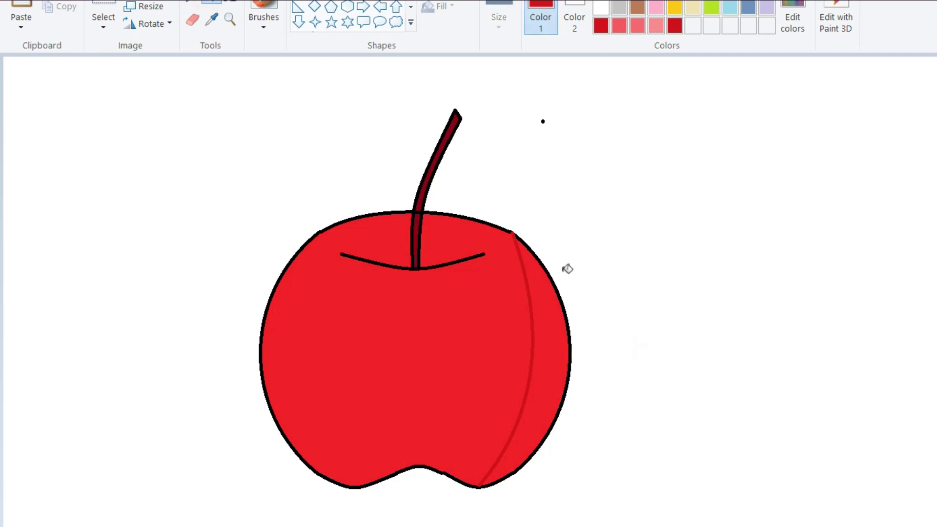
{"action": "left_click", "coordinate": [561, 355]}
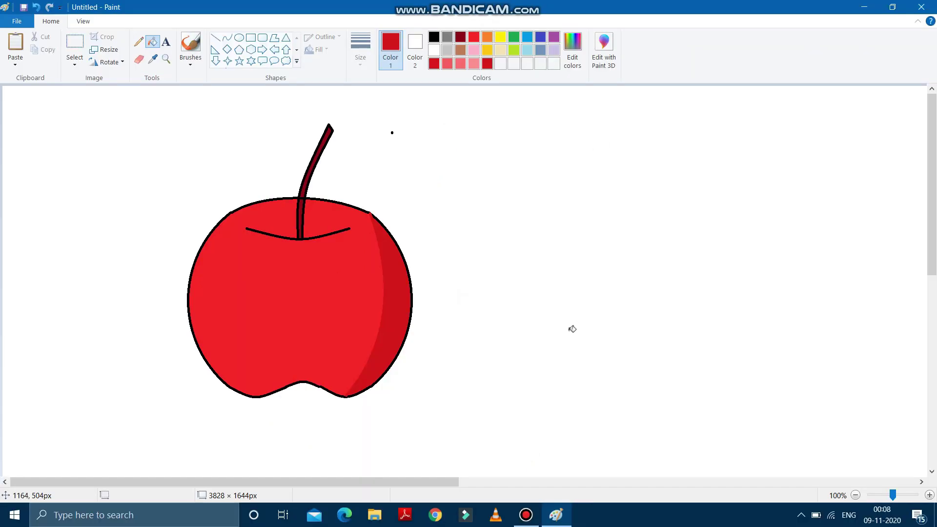
{"action": "left_click", "coordinate": [238, 38]}
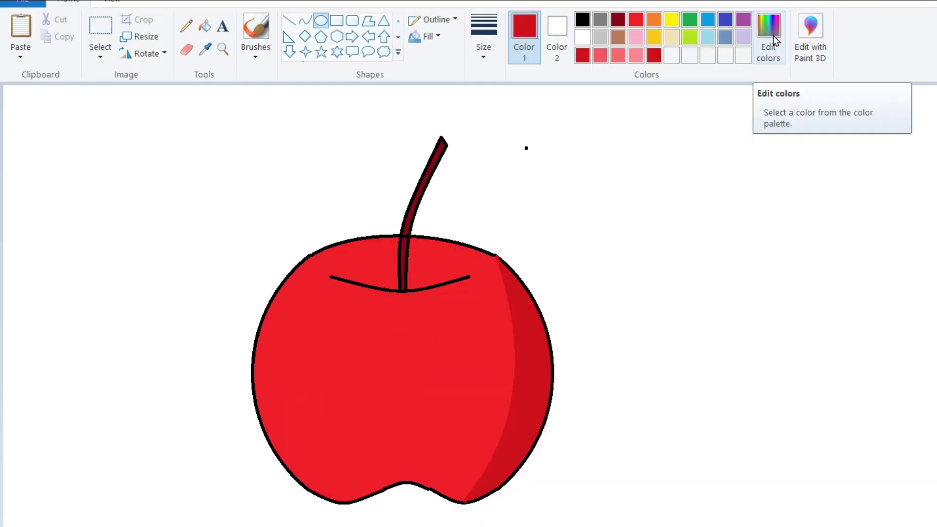
Step: Make a lighter red and fill a small oval highlight on the apple's upper left
{"action": "left_click", "coordinate": [773, 37]}
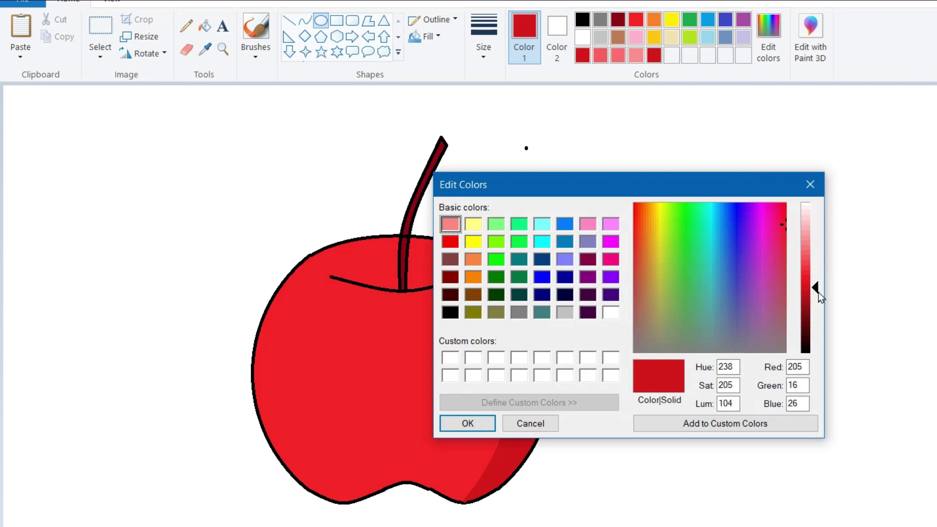
{"action": "left_click_drag", "start_coordinate": [815, 288], "coordinate": [815, 266]}
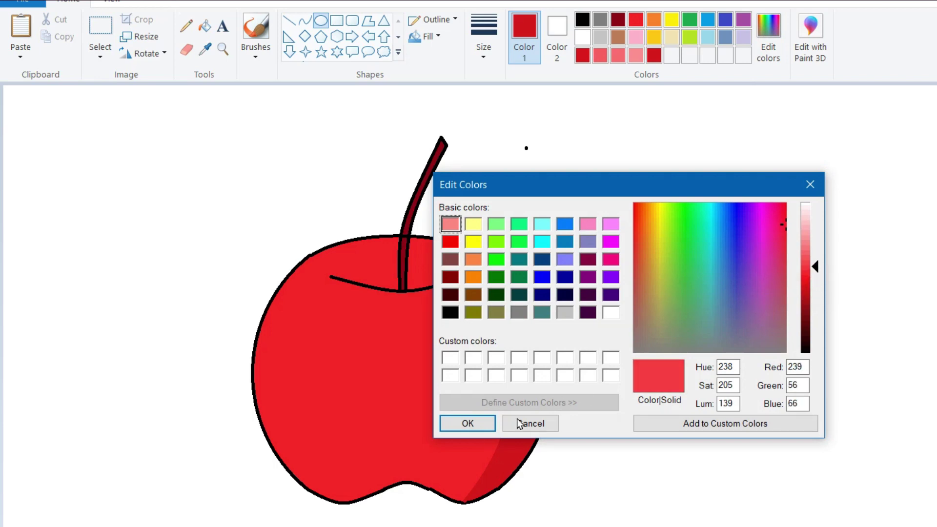
{"action": "left_click", "coordinate": [468, 423]}
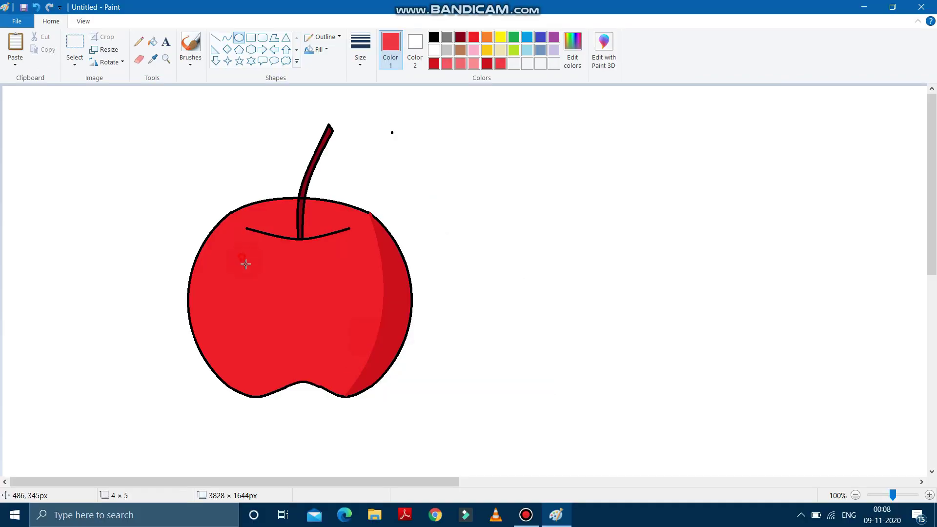
{"action": "left_click_drag", "start_coordinate": [246, 264], "coordinate": [258, 278]}
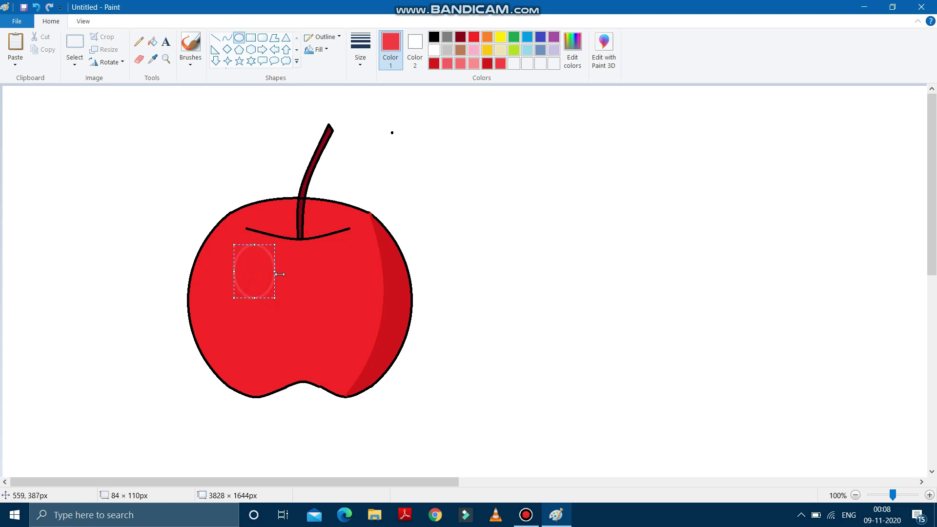
{"action": "left_click", "coordinate": [154, 43]}
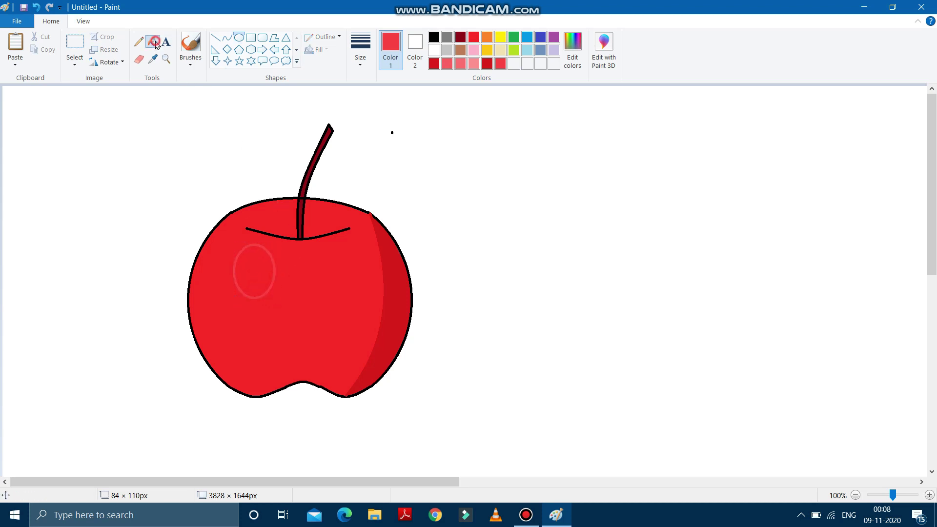
{"action": "left_click", "coordinate": [251, 271]}
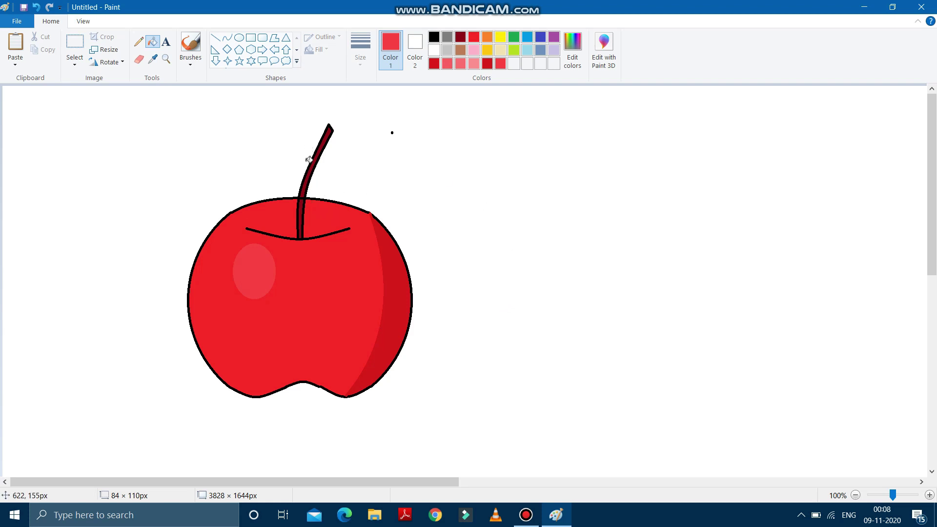
Step: Draw the leaf's black curved upper arc and lower edge to the right of the apple
{"action": "left_click", "coordinate": [227, 38]}
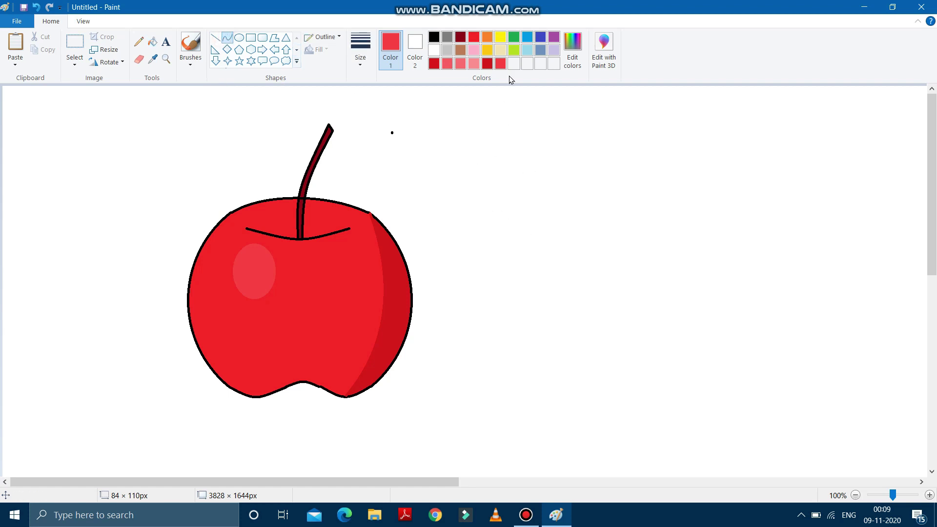
{"action": "left_click", "coordinate": [436, 38]}
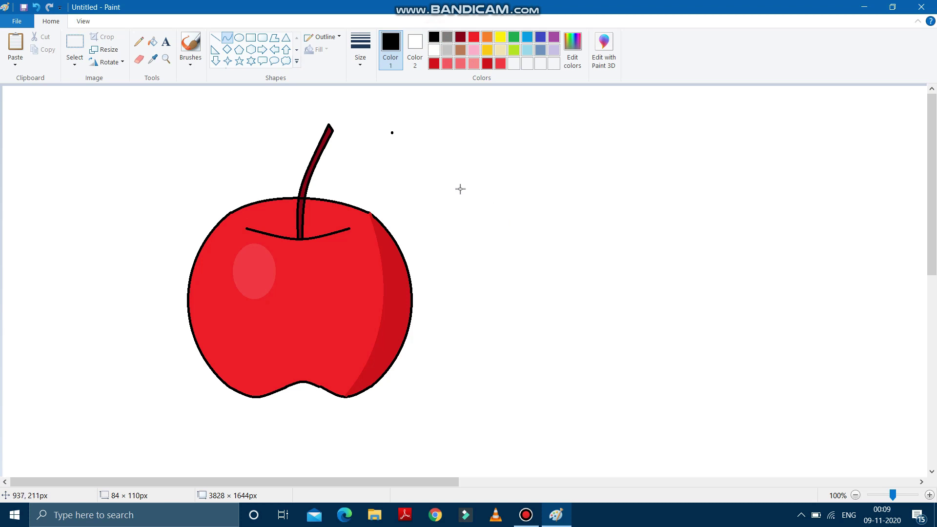
{"action": "left_click_drag", "start_coordinate": [461, 189], "coordinate": [632, 260]}
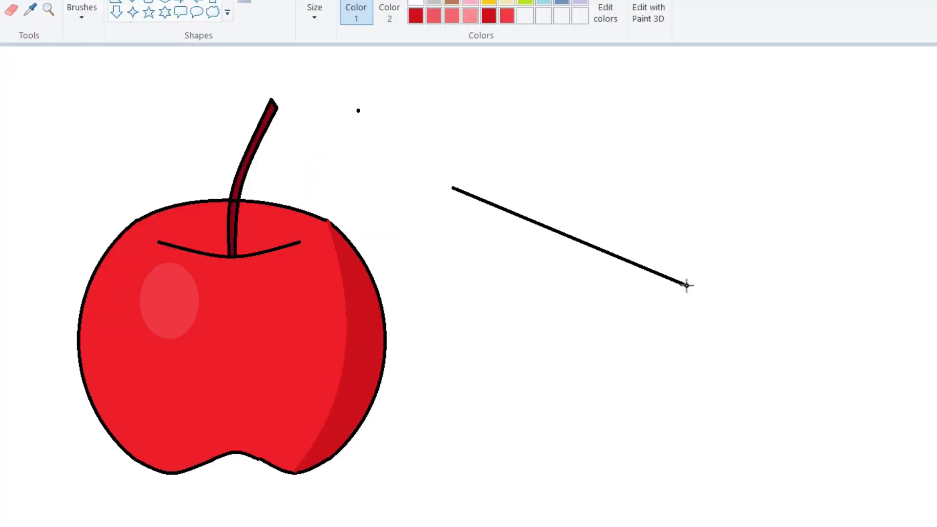
{"action": "left_click_drag", "start_coordinate": [686, 285], "coordinate": [638, 337]}
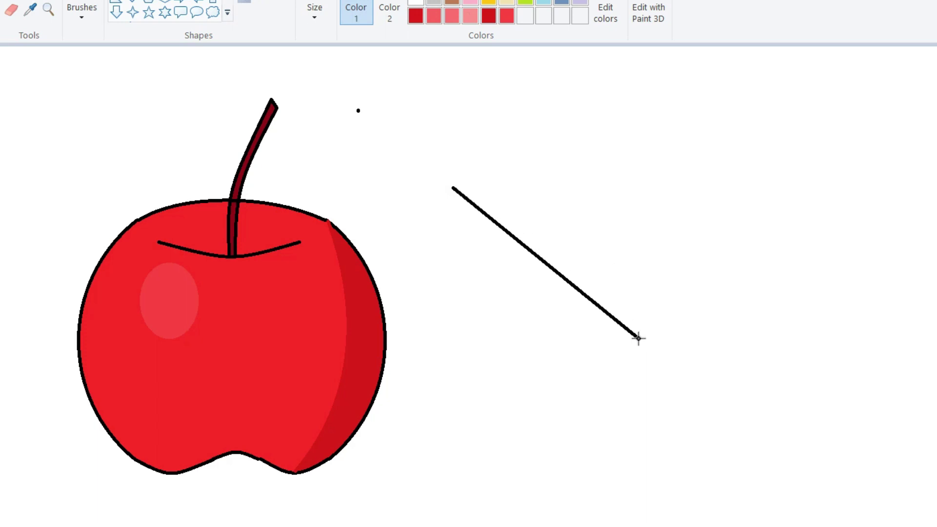
{"action": "left_click_drag", "start_coordinate": [538, 219], "coordinate": [545, 219]}
{"action": "left_click_drag", "start_coordinate": [586, 244], "coordinate": [590, 249]}
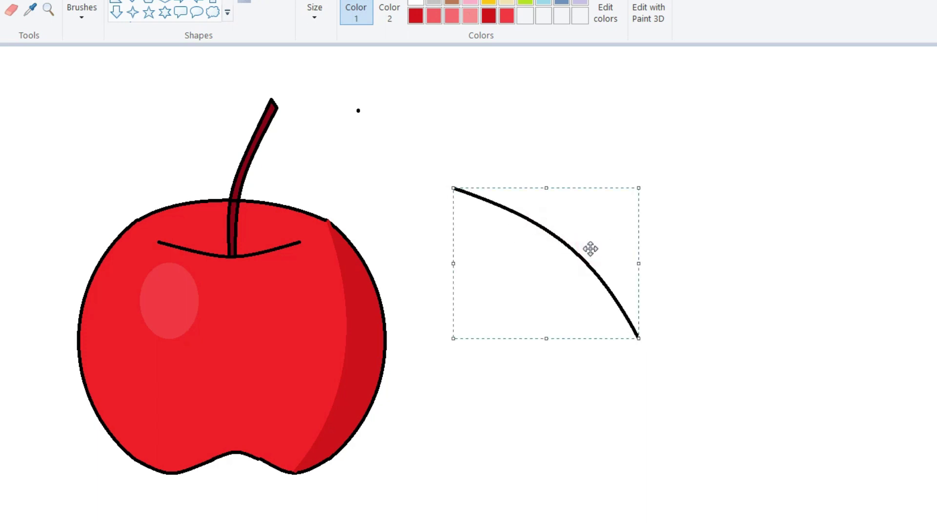
{"action": "left_click", "coordinate": [688, 293]}
{"action": "left_click_drag", "start_coordinate": [454, 188], "coordinate": [637, 339]}
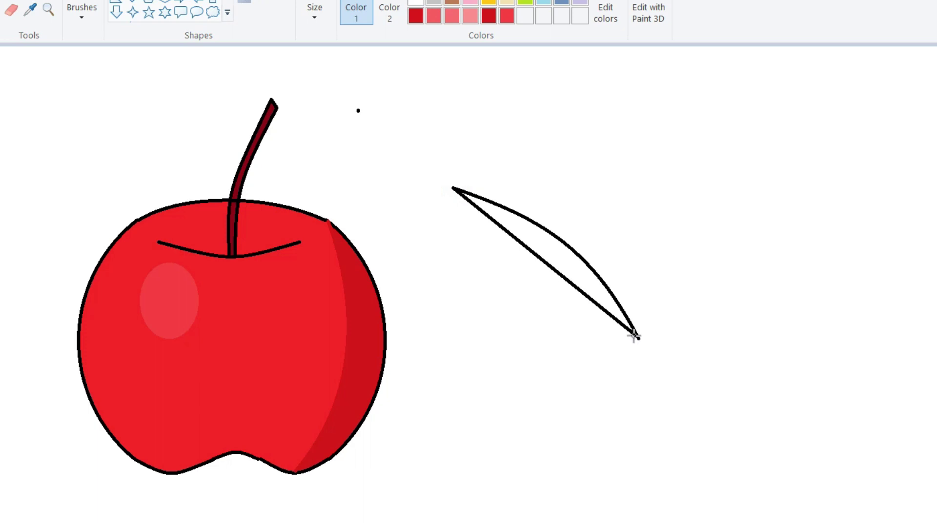
{"action": "left_click_drag", "start_coordinate": [532, 282], "coordinate": [483, 255]}
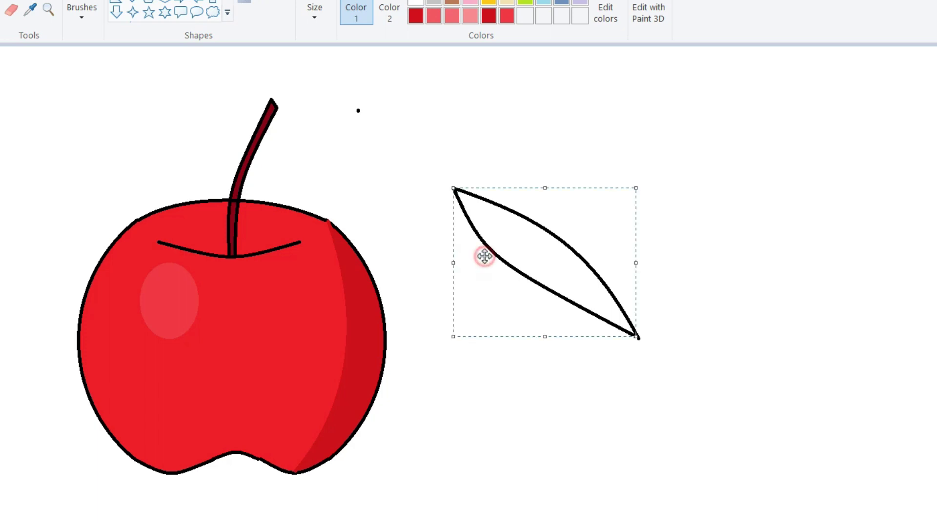
{"action": "left_click", "coordinate": [611, 138]}
Step: Add a gently curved midrib running tip to tip through the leaf
{"action": "left_click_drag", "start_coordinate": [455, 188], "coordinate": [637, 338]}
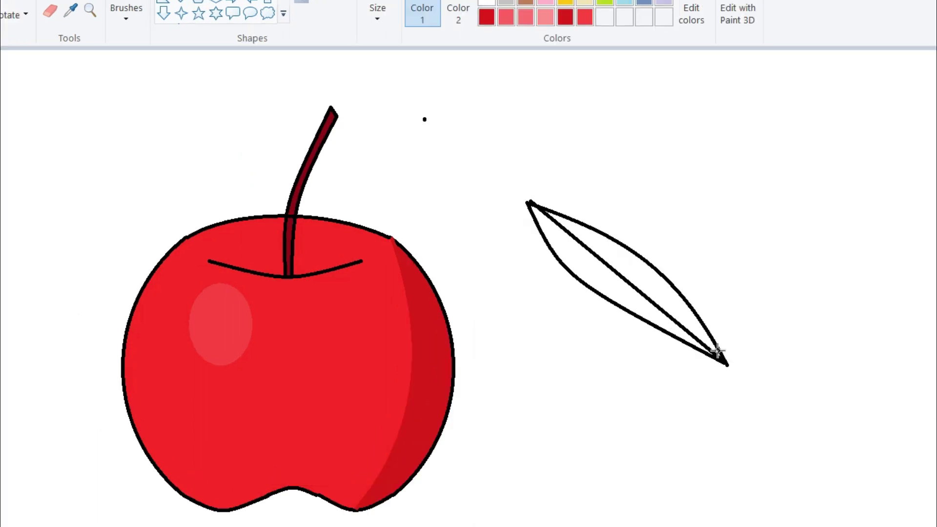
{"action": "left_click_drag", "start_coordinate": [617, 240], "coordinate": [672, 214]}
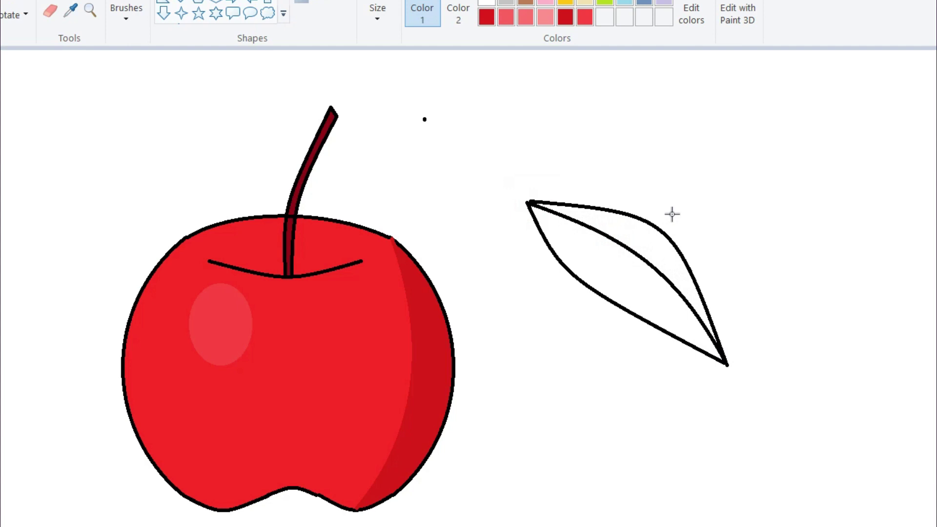
{"action": "left_click", "coordinate": [659, 224]}
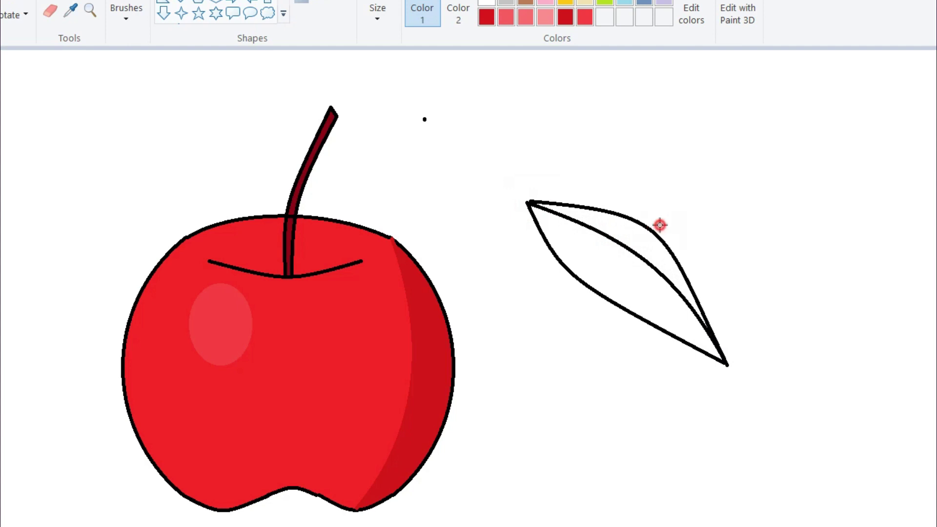
{"action": "left_click", "coordinate": [773, 243]}
Step: Draw four short straight vein lines off the leaf's midrib with the Curve tool, committing the last
{"action": "mouse_move", "coordinate": [548, 210]}
{"action": "left_mouse_down"}
{"action": "mouse_move", "coordinate": [570, 254]}
{"action": "mouse_move", "coordinate": [595, 244]}
{"action": "mouse_move", "coordinate": [607, 271]}
{"action": "mouse_move", "coordinate": [636, 268]}
{"action": "mouse_move", "coordinate": [651, 303]}
{"action": "mouse_move", "coordinate": [674, 291]}
{"action": "mouse_move", "coordinate": [686, 334]}
{"action": "mouse_move", "coordinate": [684, 327]}
{"action": "left_mouse_up"}
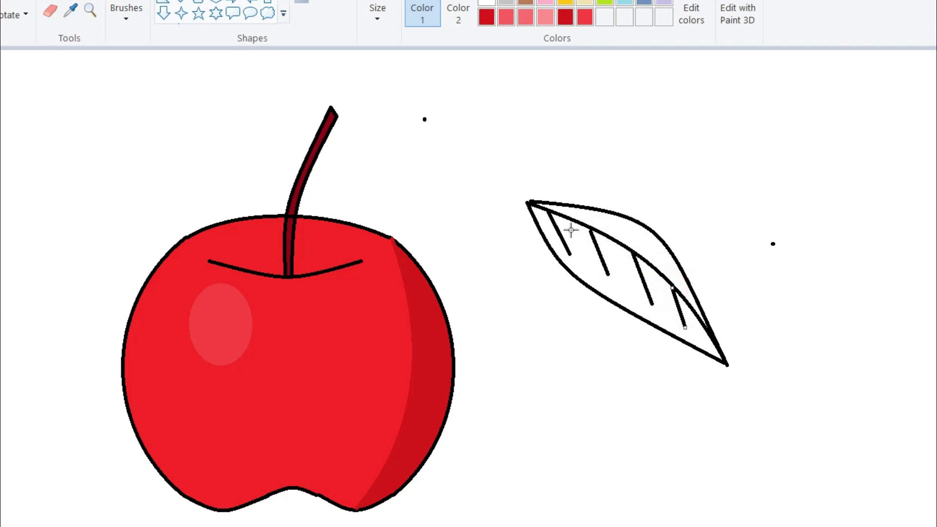
{"action": "mouse_move", "coordinate": [565, 215]}
{"action": "left_mouse_down"}
{"action": "mouse_move", "coordinate": [600, 214]}
{"action": "mouse_move", "coordinate": [642, 240]}
{"action": "mouse_move", "coordinate": [642, 231]}
{"action": "left_mouse_up"}
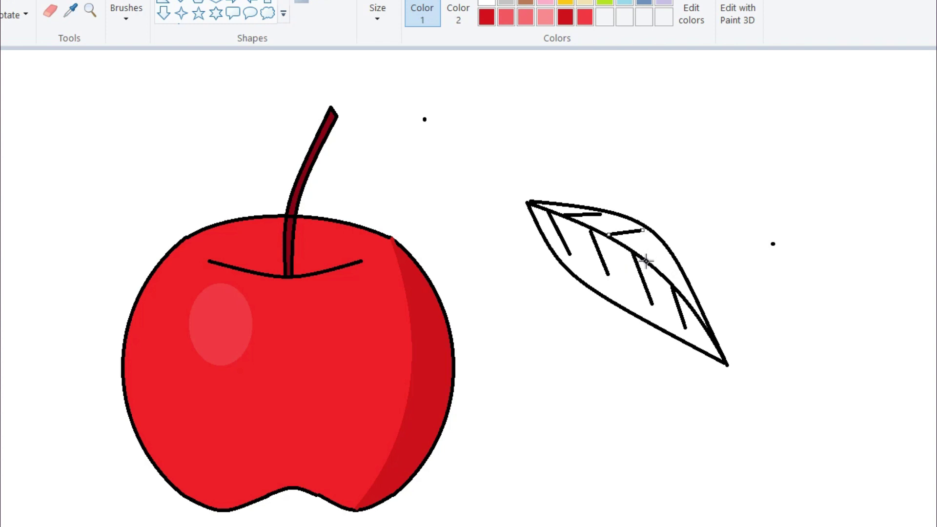
{"action": "left_click_drag", "start_coordinate": [646, 261], "coordinate": [669, 264]}
{"action": "left_click_drag", "start_coordinate": [671, 281], "coordinate": [683, 281]}
{"action": "left_click", "coordinate": [789, 297]}
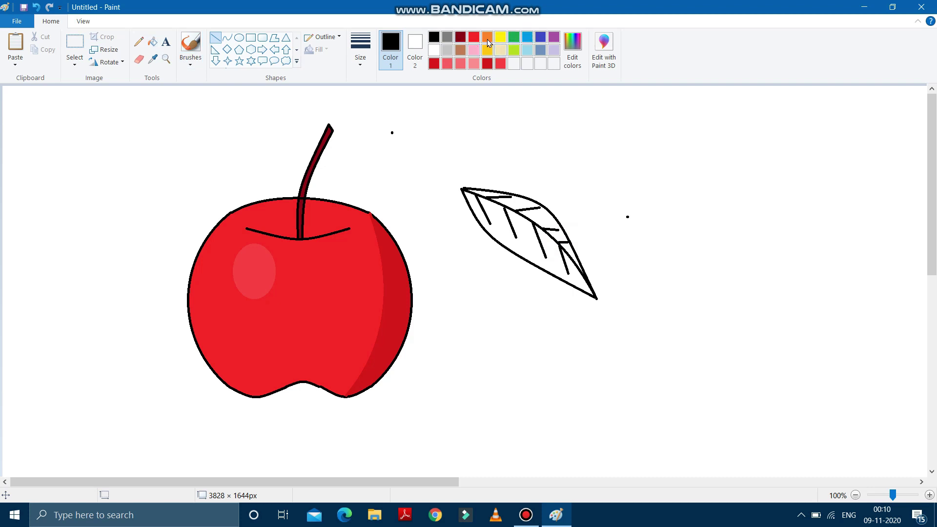
Step: Fill every enclosed area of the leaf, including the thin edge strips, with green
{"action": "left_click", "coordinate": [514, 37]}
{"action": "left_click", "coordinate": [153, 42]}
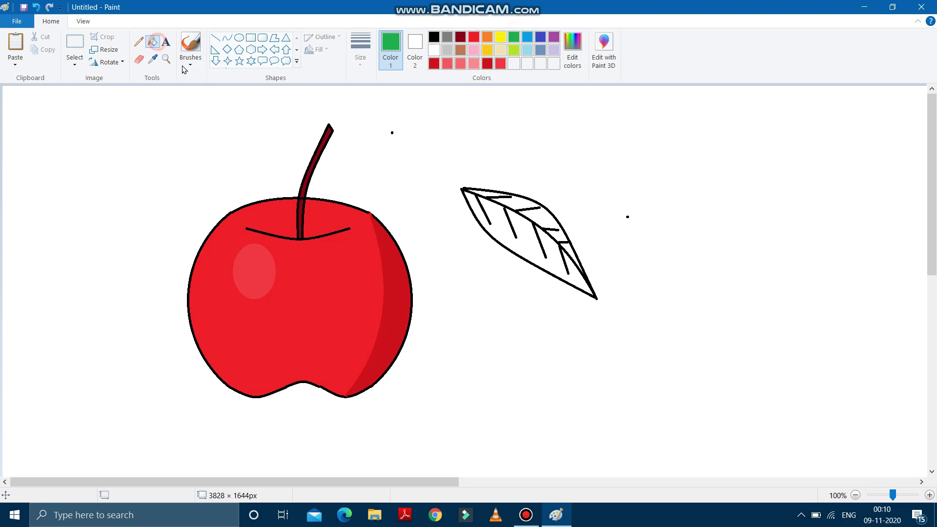
{"action": "left_click", "coordinate": [498, 208]}
{"action": "left_click", "coordinate": [528, 203]}
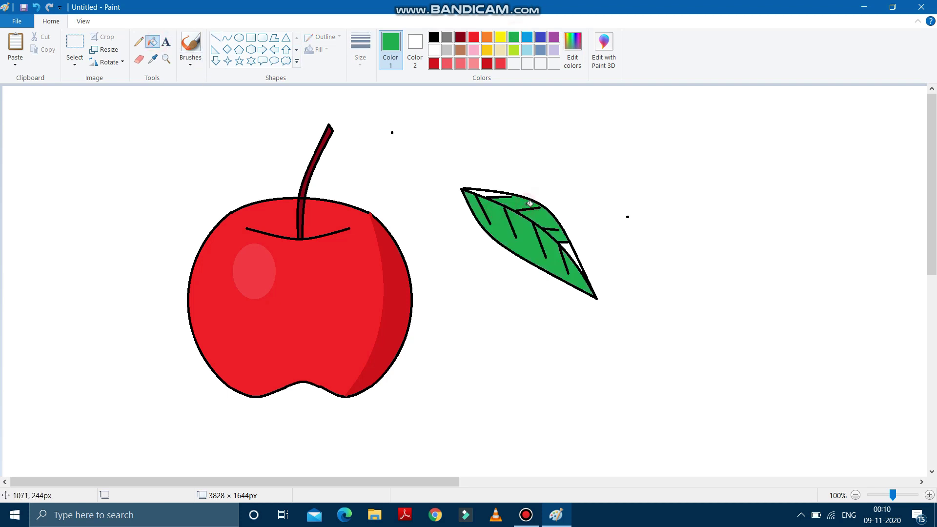
{"action": "left_click", "coordinate": [571, 247]}
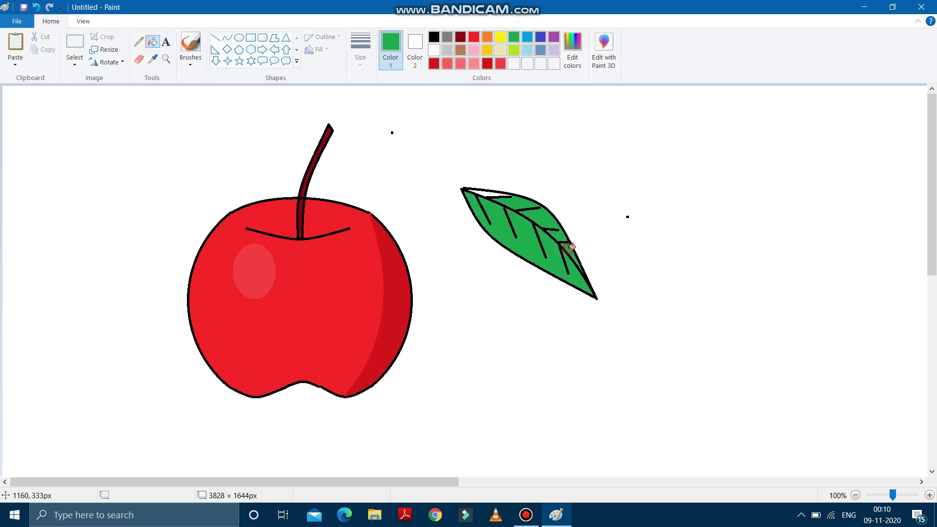
{"action": "left_click", "coordinate": [487, 191]}
Step: Select the whole leaf with a rectangular selection and move it toward the apple
{"action": "left_click", "coordinate": [75, 43]}
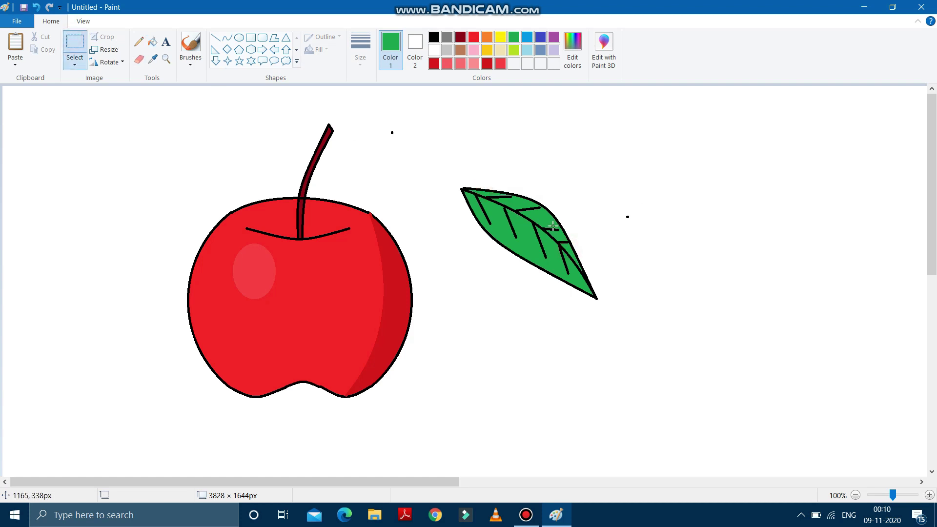
{"action": "left_click_drag", "start_coordinate": [441, 141], "coordinate": [444, 145]}
{"action": "left_click_drag", "start_coordinate": [571, 286], "coordinate": [607, 317]}
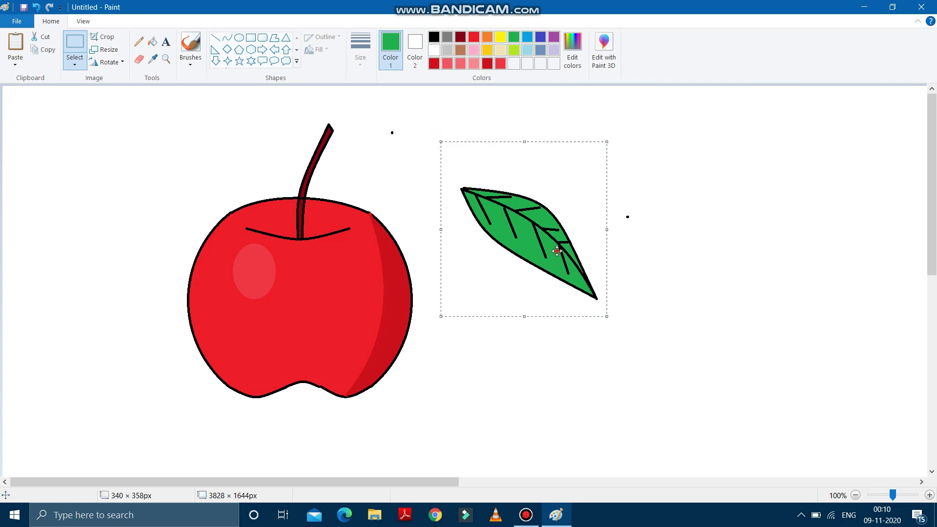
{"action": "left_click_drag", "start_coordinate": [557, 252], "coordinate": [491, 252]}
Step: Turn on Transparent selection and place the leaf on the apple's top beside the stem
{"action": "left_click", "coordinate": [77, 66]}
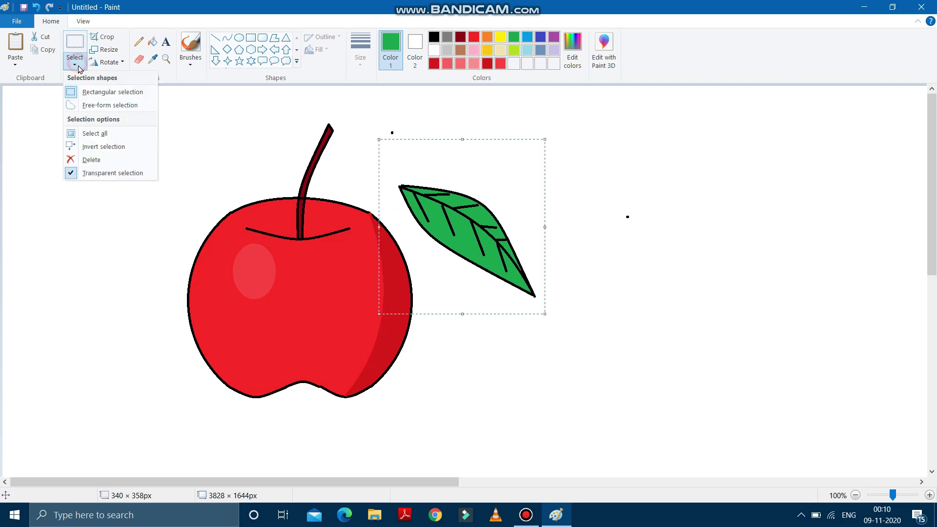
{"action": "left_click", "coordinate": [83, 173]}
{"action": "left_click_drag", "start_coordinate": [472, 251], "coordinate": [396, 254]}
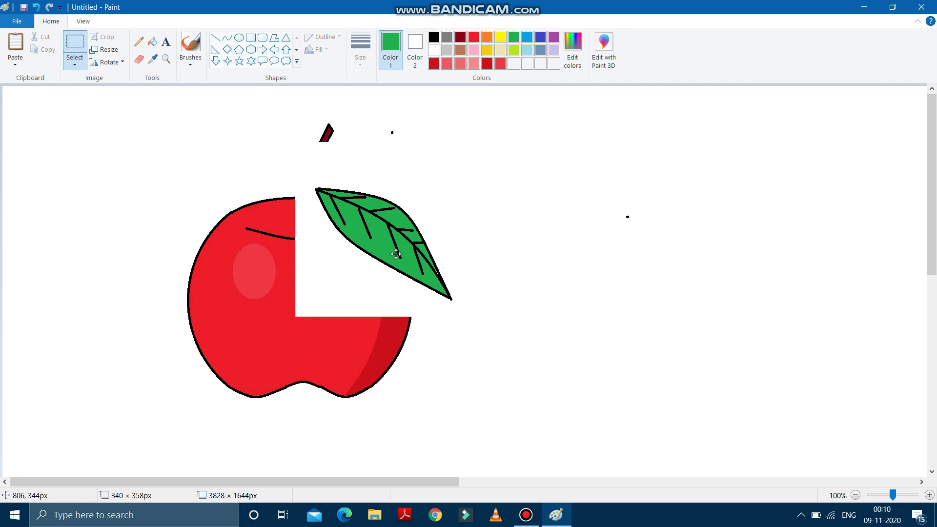
{"action": "key", "text": "ctrl+z"}
{"action": "left_click_drag", "start_coordinate": [473, 282], "coordinate": [487, 282]}
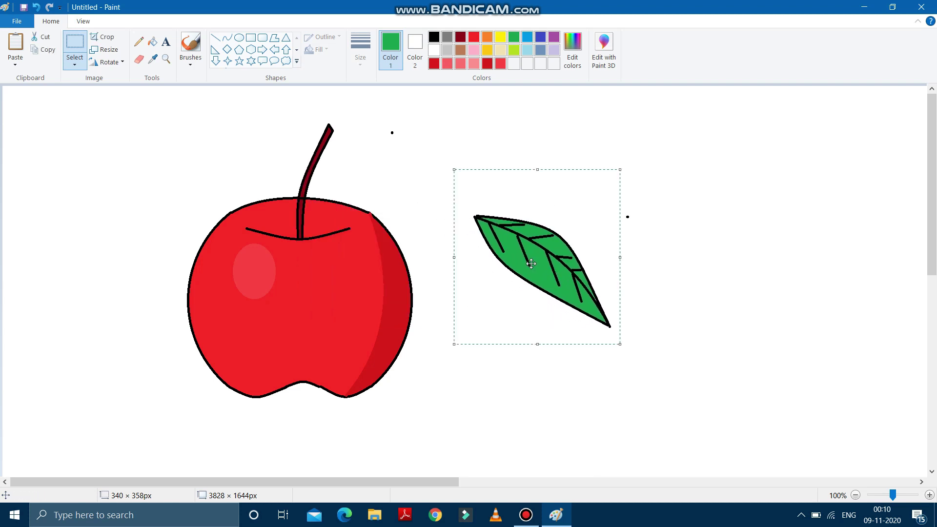
{"action": "left_click", "coordinate": [74, 68]}
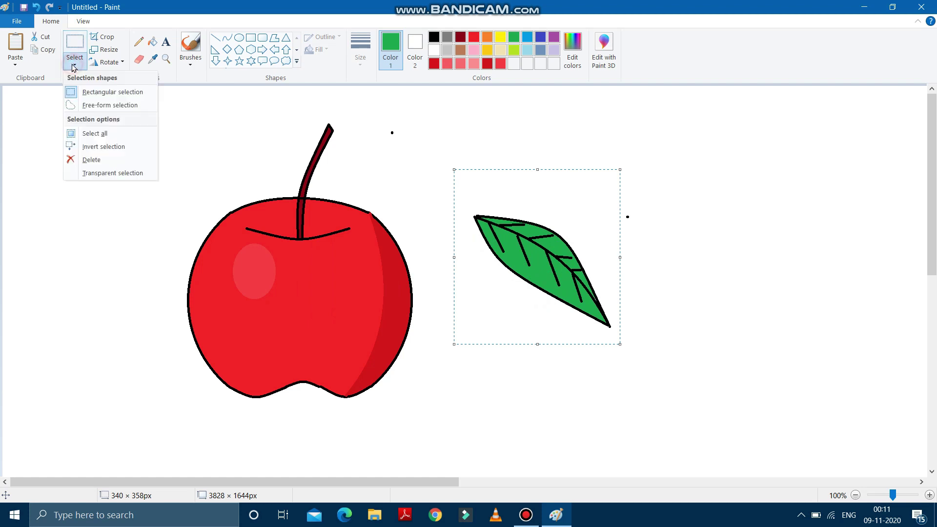
{"action": "left_click", "coordinate": [86, 173]}
{"action": "left_click_drag", "start_coordinate": [528, 254], "coordinate": [376, 215]}
{"action": "left_click", "coordinate": [534, 222]}
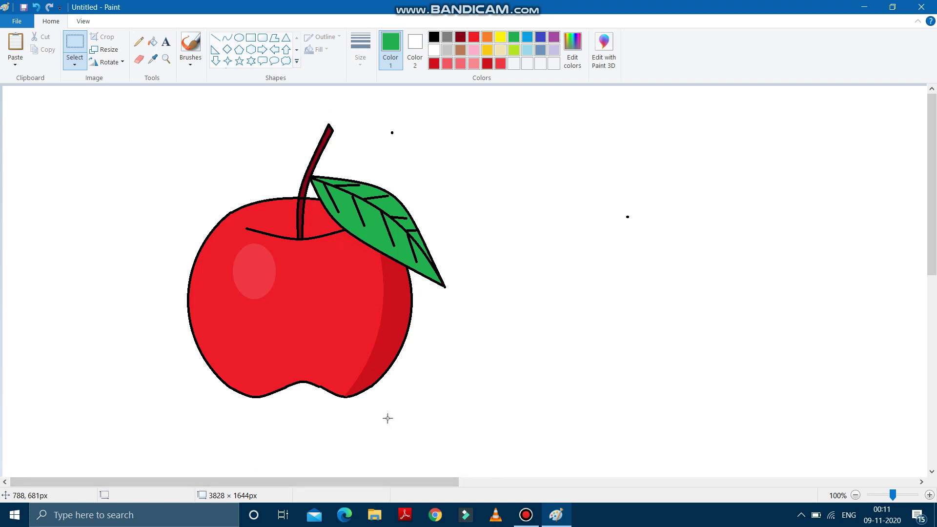
Step: Select the leafed apple and paste two overlapping copies to form a top row of three
{"action": "left_click", "coordinate": [77, 41]}
{"action": "left_click_drag", "start_coordinate": [142, 95], "coordinate": [510, 415]}
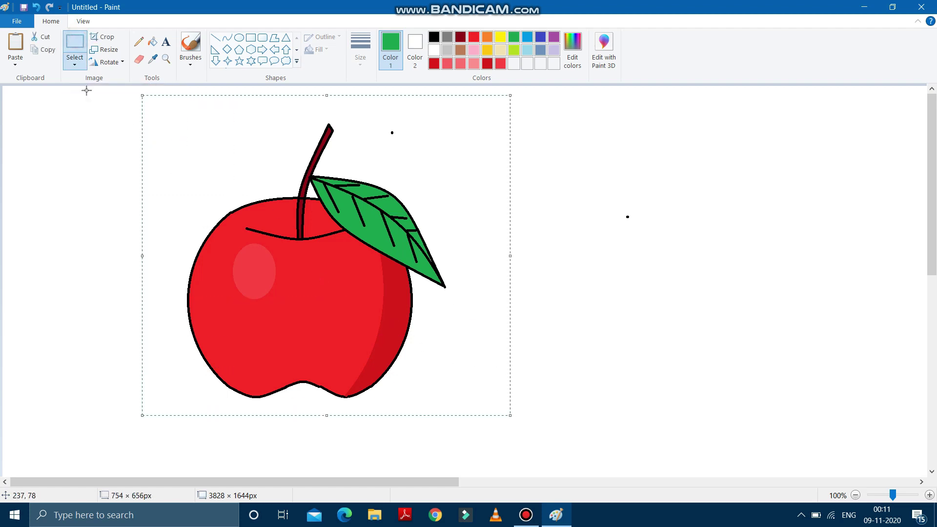
{"action": "left_click", "coordinate": [9, 45]}
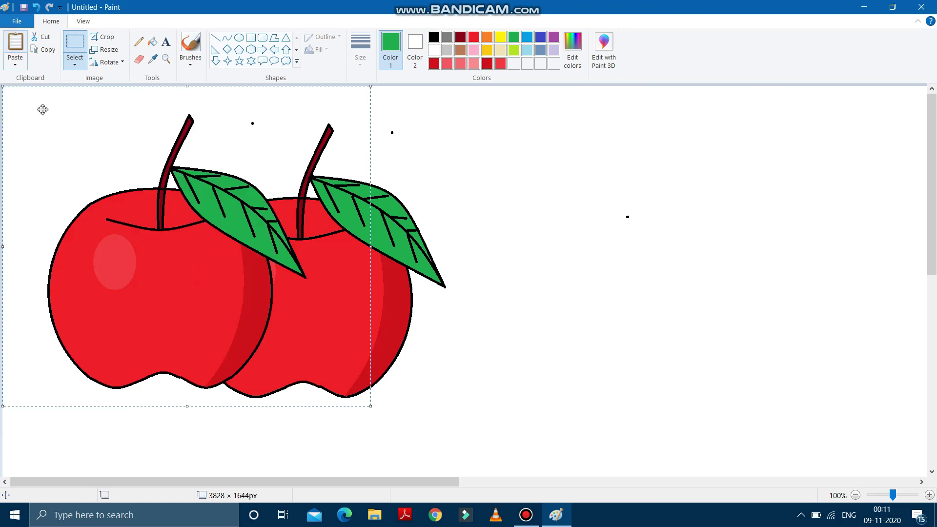
{"action": "left_click_drag", "start_coordinate": [173, 304], "coordinate": [467, 313]}
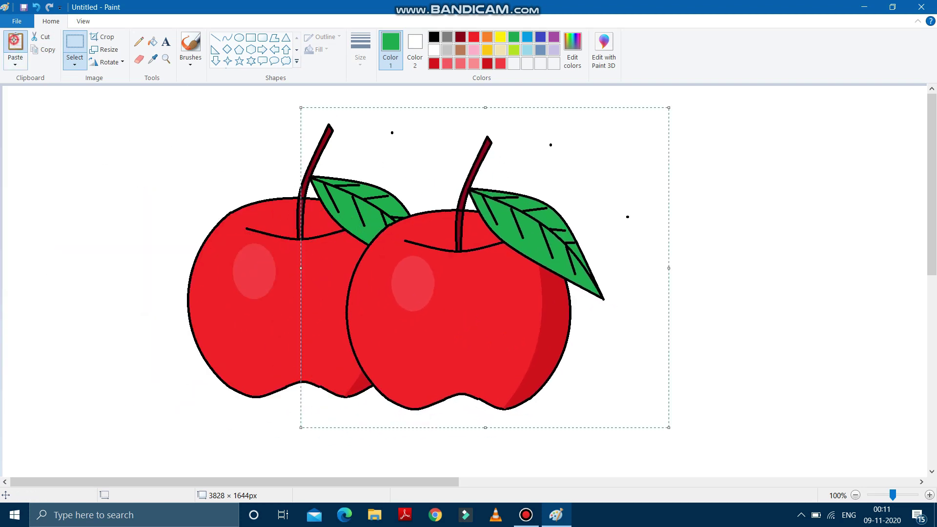
{"action": "left_click", "coordinate": [9, 44]}
{"action": "left_click_drag", "start_coordinate": [126, 288], "coordinate": [592, 321]}
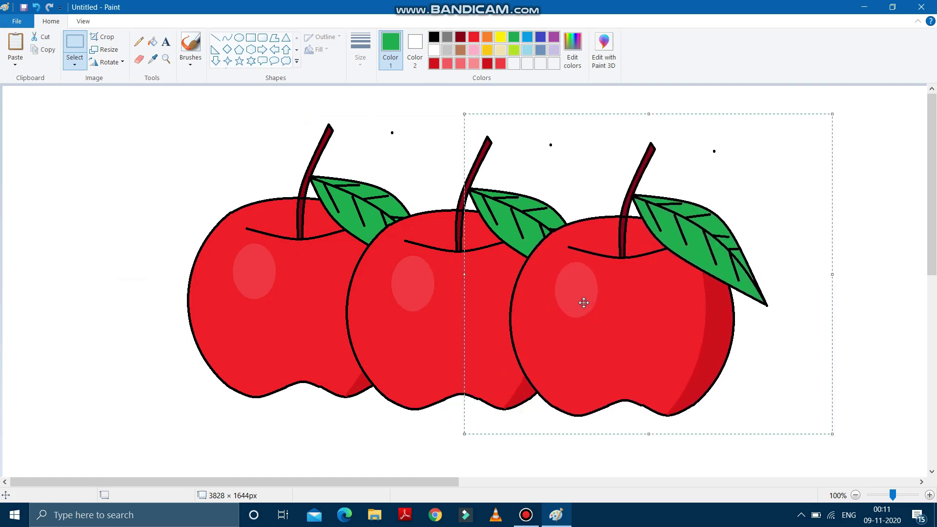
{"action": "scroll", "coordinate": [584, 303], "scroll_direction": "down", "scroll_amount": 2}
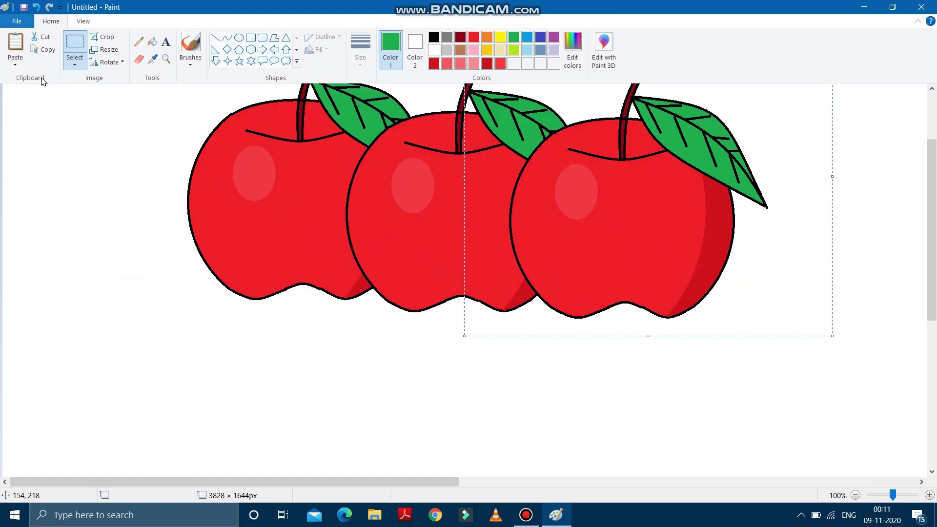
Step: Paste three more apples: two in a row below the top row, one at the bottom
{"action": "left_click", "coordinate": [15, 46]}
{"action": "left_click_drag", "start_coordinate": [279, 297], "coordinate": [472, 344]}
{"action": "left_click", "coordinate": [13, 49]}
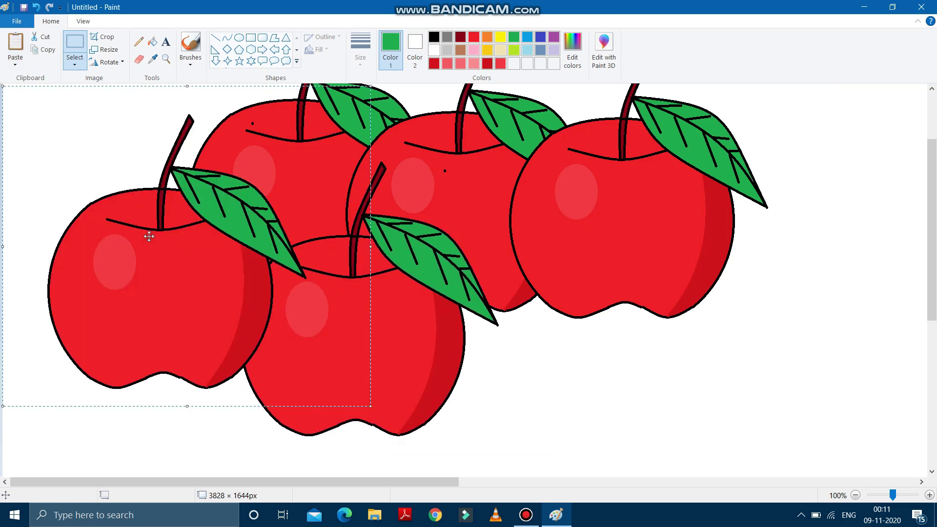
{"action": "left_click_drag", "start_coordinate": [280, 308], "coordinate": [555, 323]}
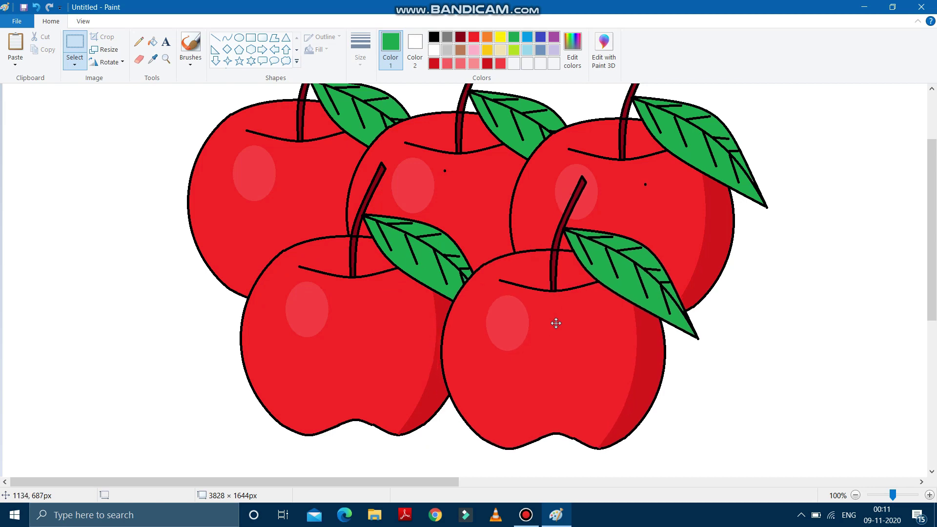
{"action": "left_click", "coordinate": [16, 48]}
{"action": "scroll", "coordinate": [328, 253], "scroll_direction": "down", "scroll_amount": 2}
{"action": "left_click_drag", "start_coordinate": [226, 220], "coordinate": [477, 367]}
{"action": "scroll", "coordinate": [524, 371], "scroll_direction": "up", "scroll_amount": 3}
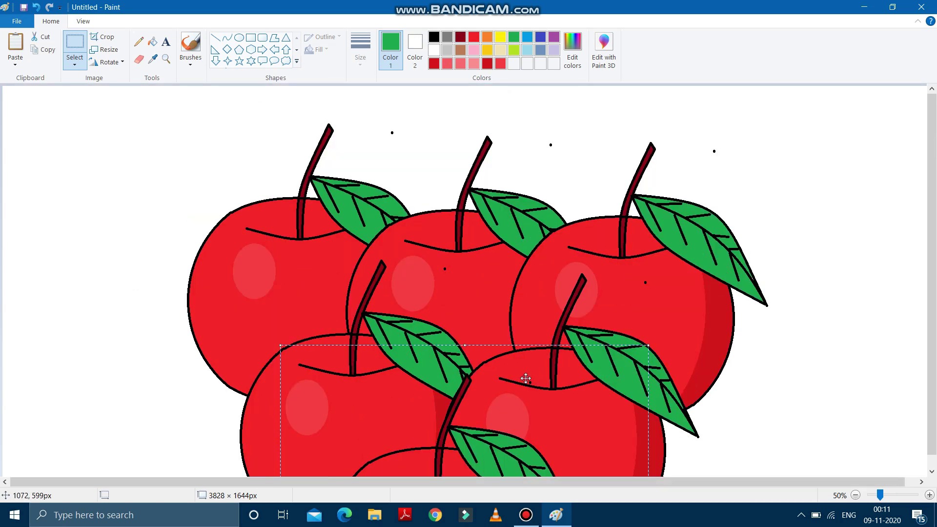
Step: Set the zoom to 50% to show the whole three-two-one pile of apples
{"action": "scroll", "coordinate": [524, 375], "scroll_direction": "down", "scroll_amount": 1, "text": "ctrl"}
{"action": "left_click", "coordinate": [524, 376]}
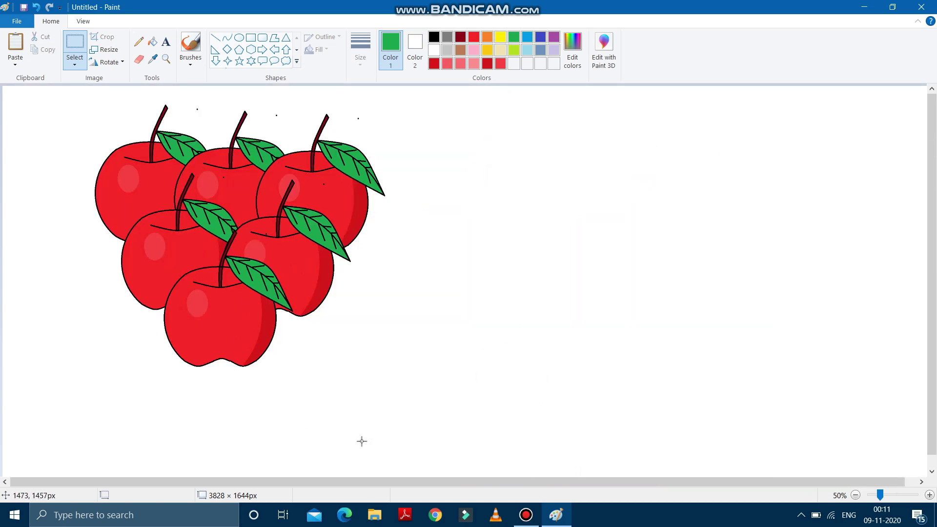